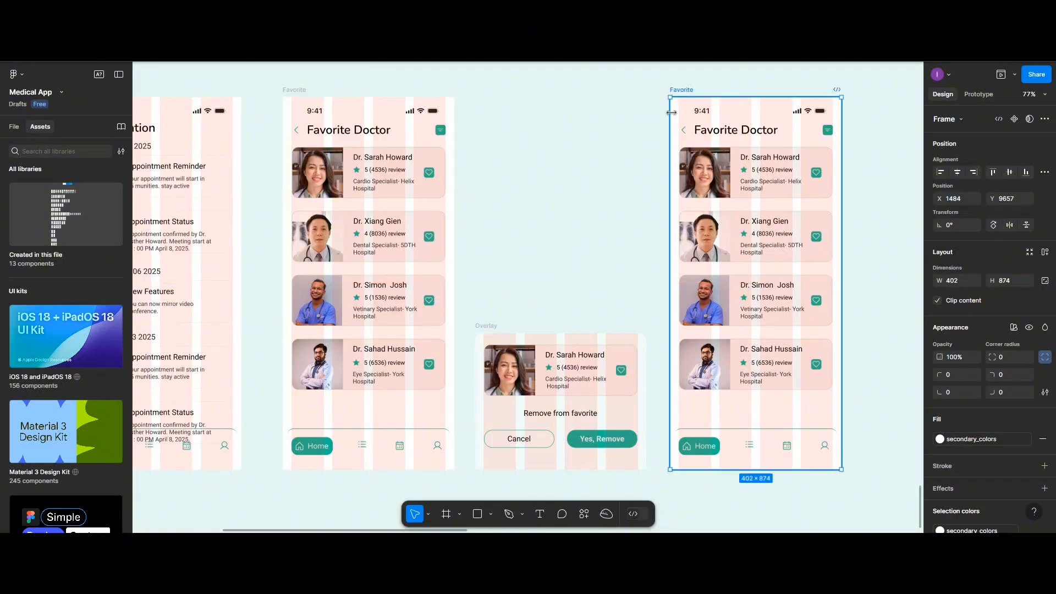
Delete the "Favorite Doctor" title text from the header of the duplicated Favorite screen beyond the overlay
scroll(628, 225, "right", 5)
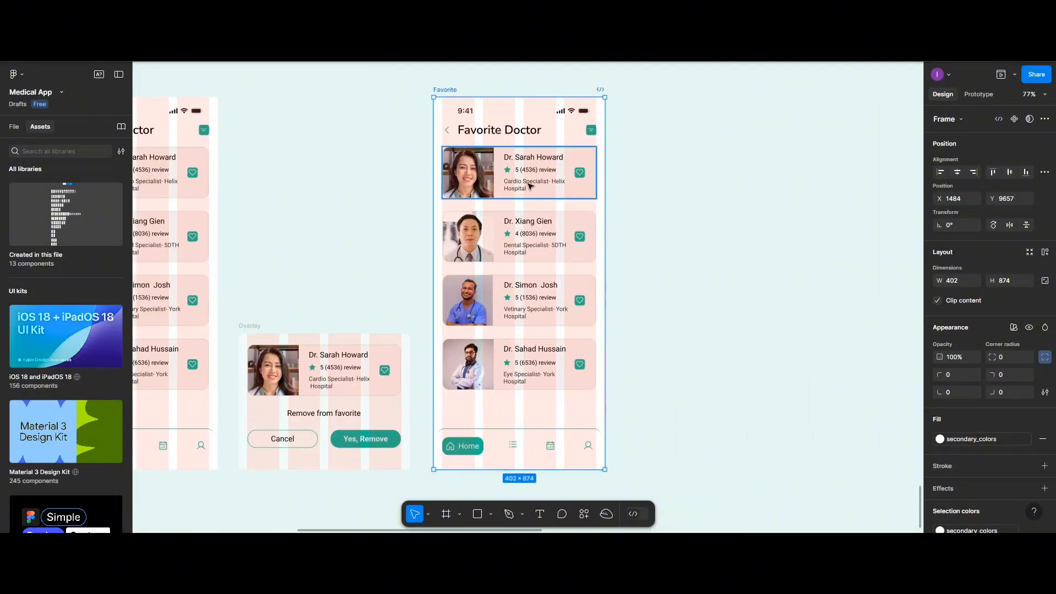
left_click(493, 137)
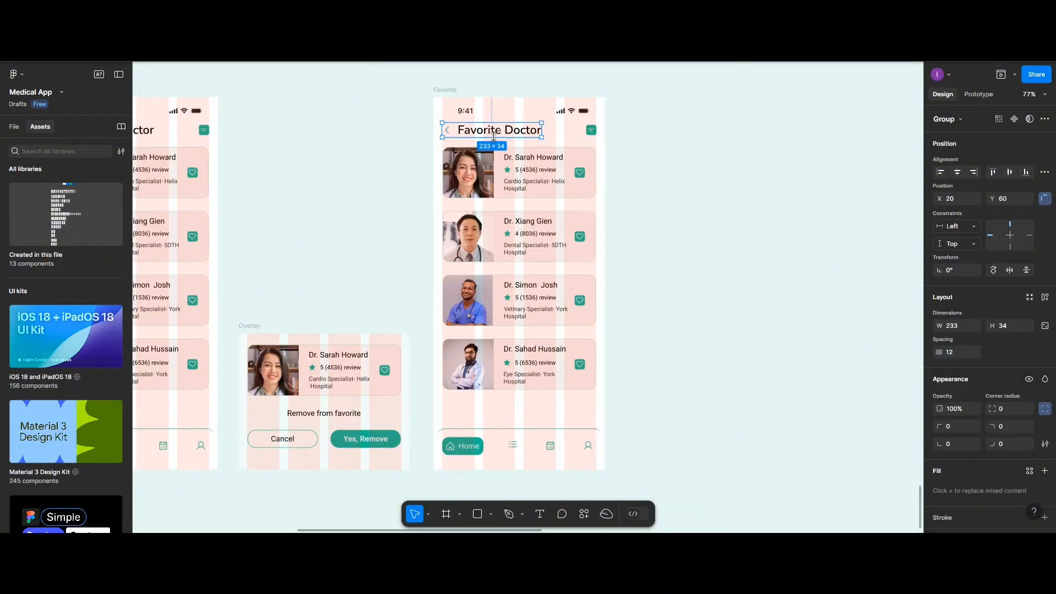
double_click(495, 136)
double_click(516, 134)
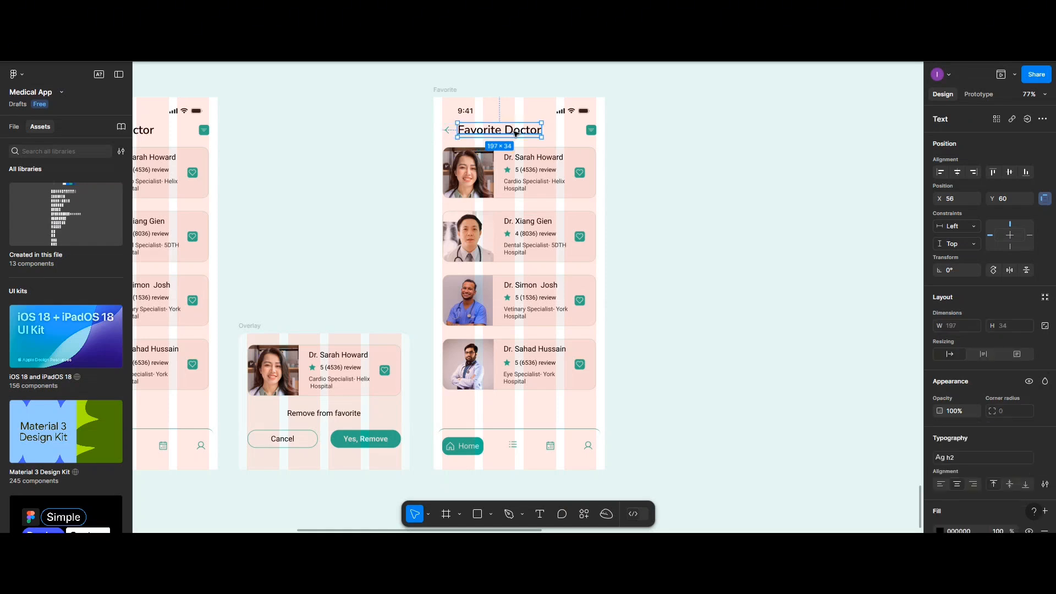
key("Delete")
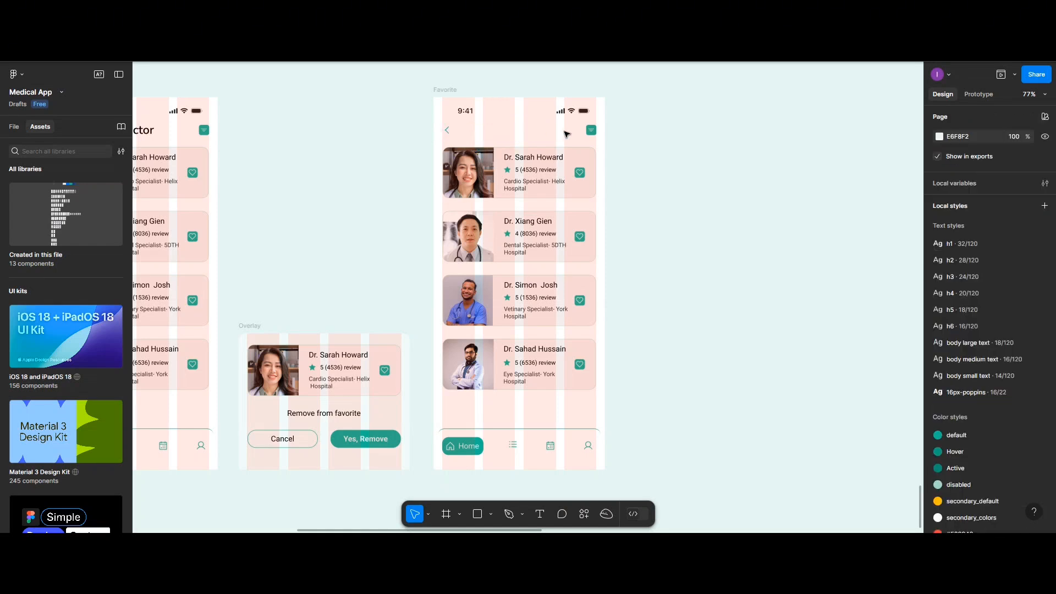
Ungroup the header of the duplicated Favorite screen and delete its green square icon, keeping the back arrow
right_click(593, 134)
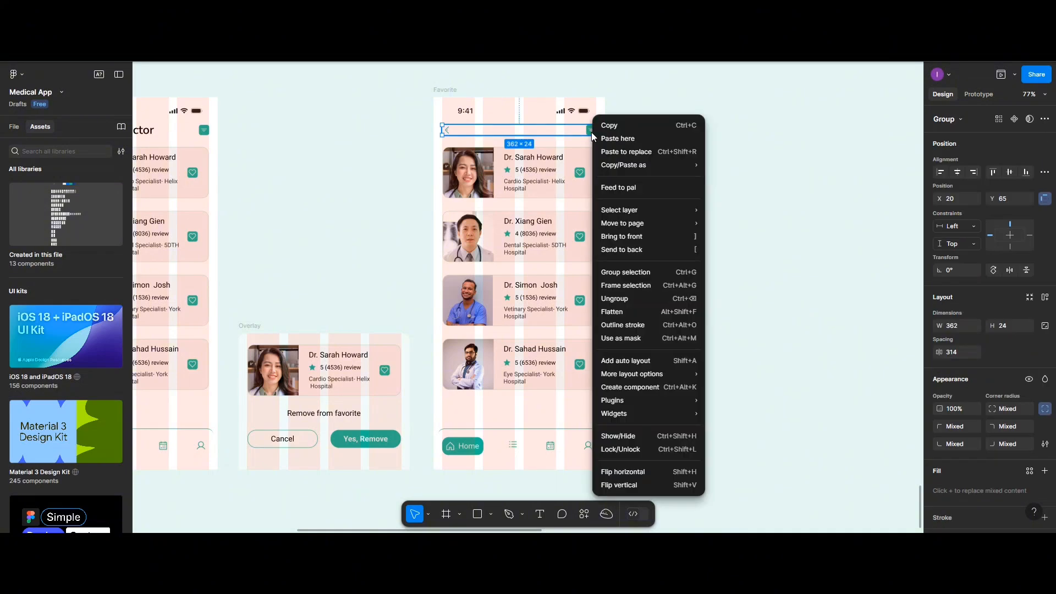
left_click(619, 298)
left_click(653, 191)
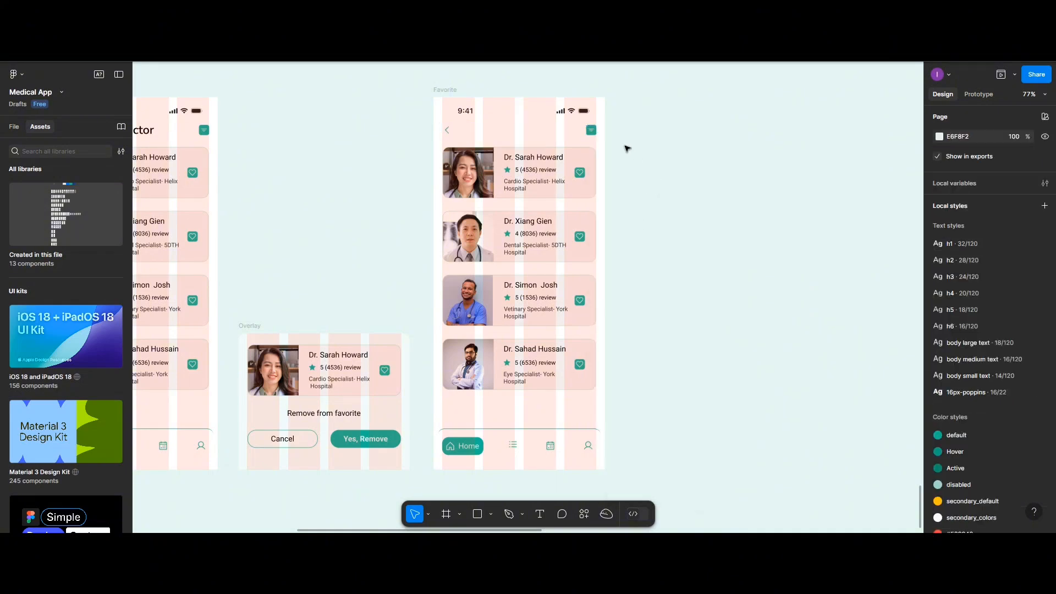
left_click(590, 133)
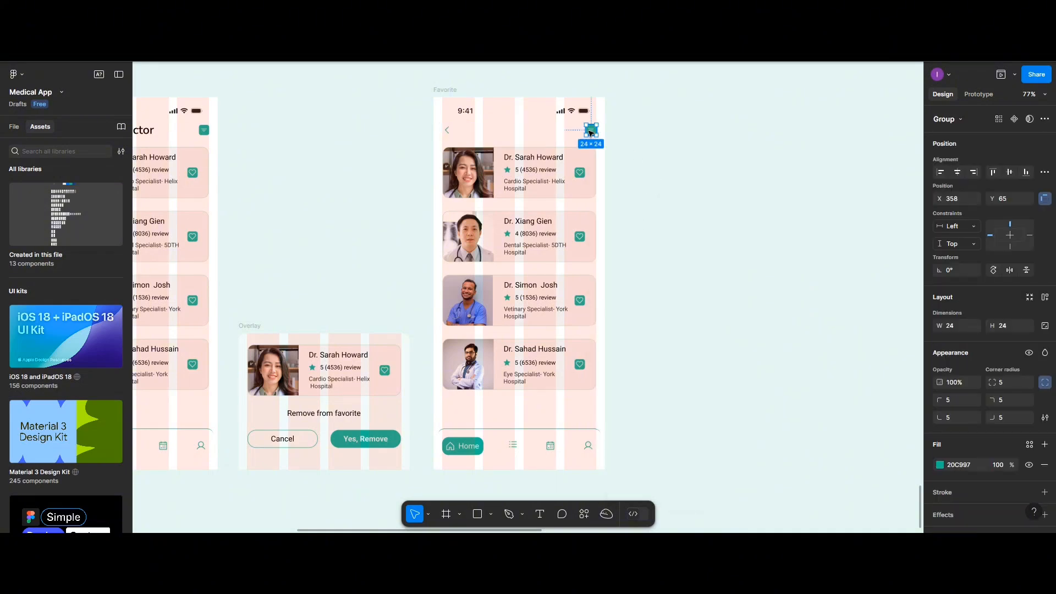
key("Escape")
Move all four doctor cards on the duplicated Favorite screen down together to make room below the header
left_click(542, 173)
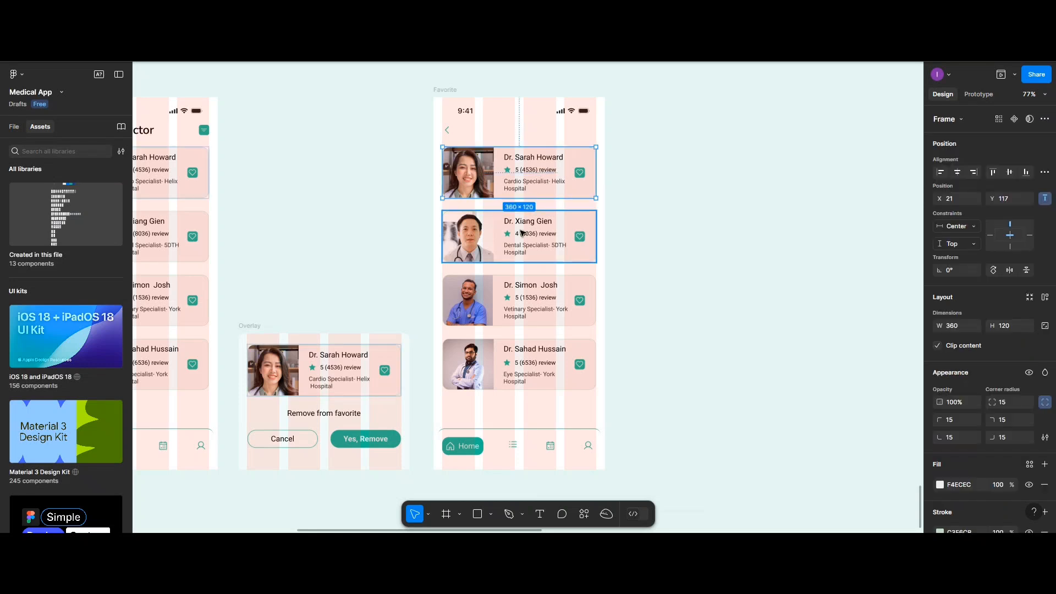
left_click(522, 233, "shift")
left_click(499, 295, "shift")
left_click(511, 360, "shift")
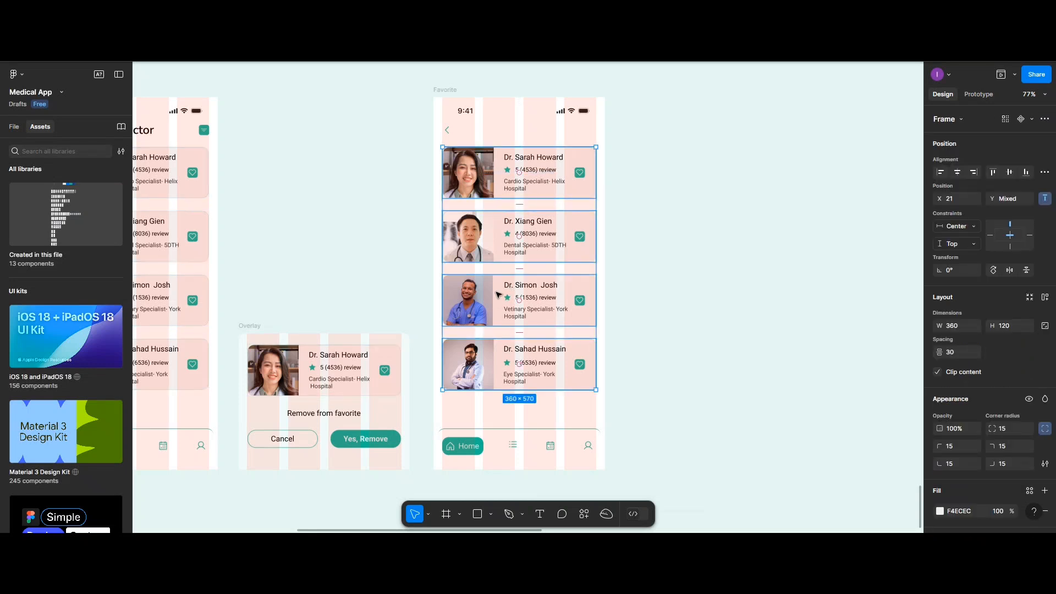
left_click_drag(498, 300, 498, 314)
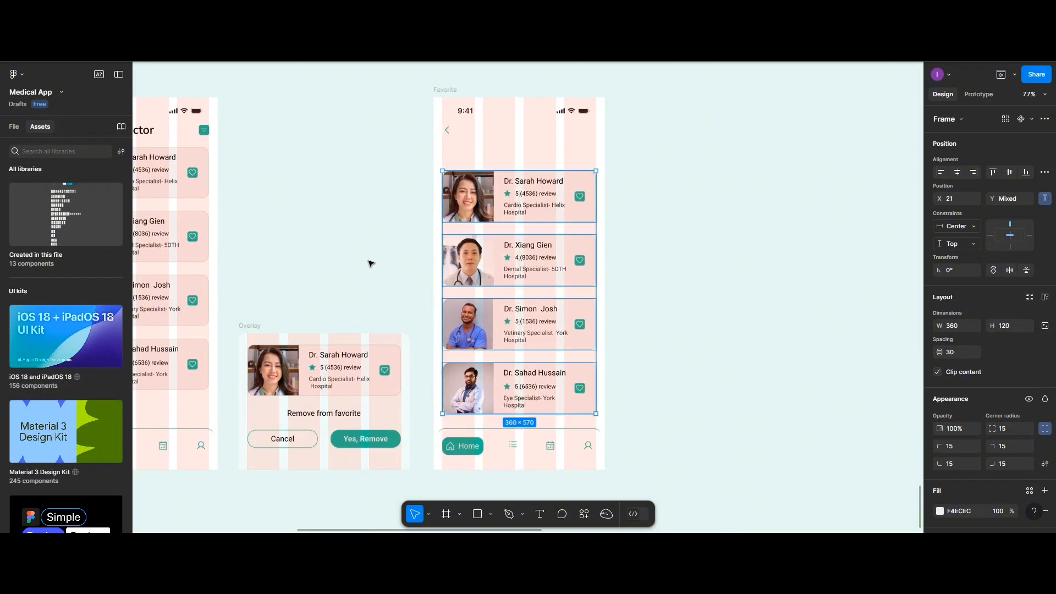
Copy the search bar from the Home screen into the duplicated Favorite screen's header, beside the back arrow
scroll(337, 278, "left", 5)
scroll(338, 278, "left", 8)
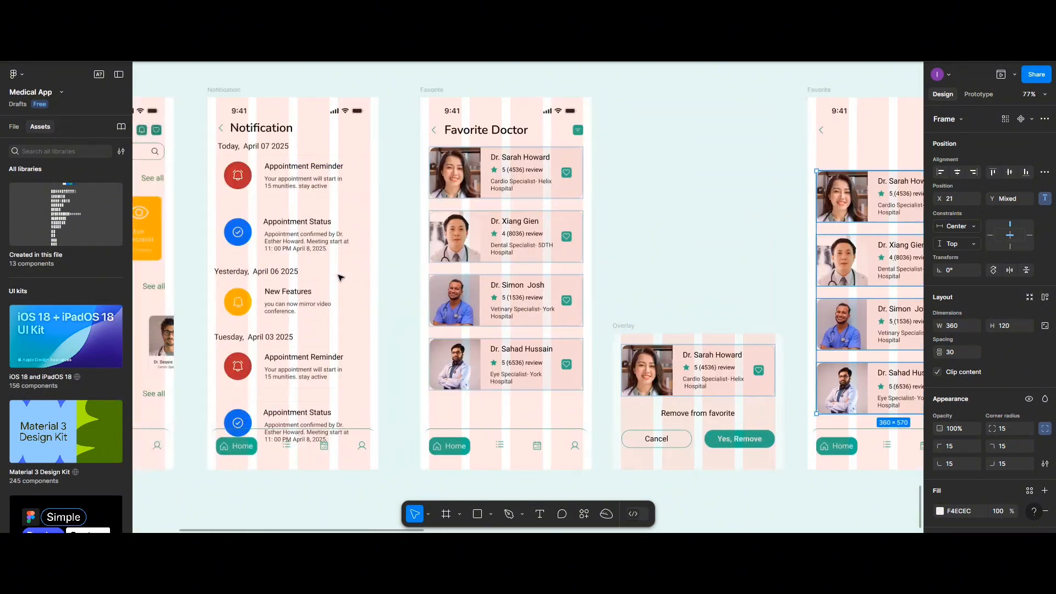
left_click(182, 160)
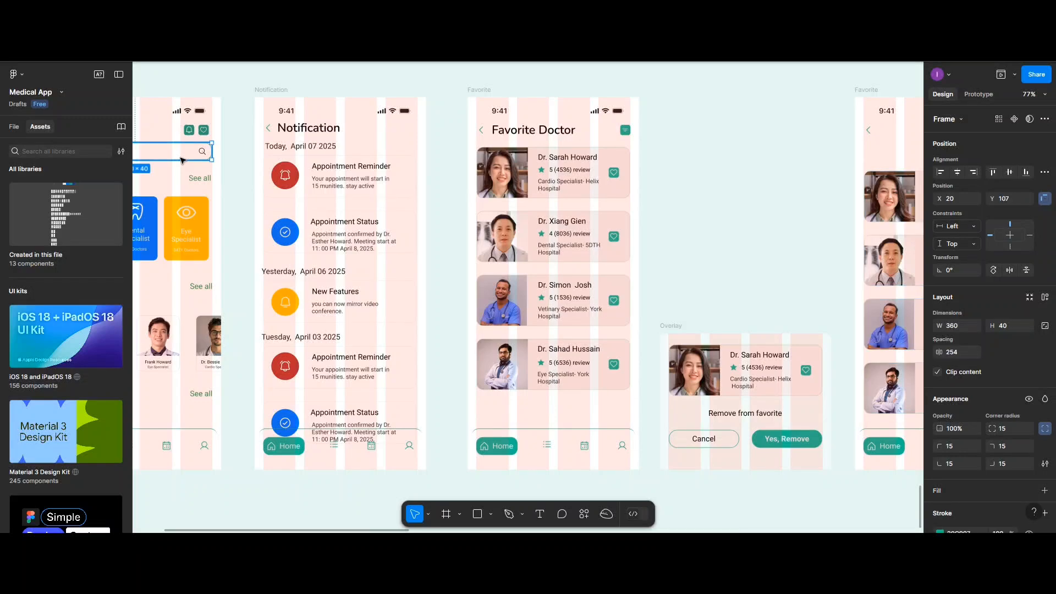
left_click_drag(180, 159, 826, 174)
scroll(760, 228, "left", 2)
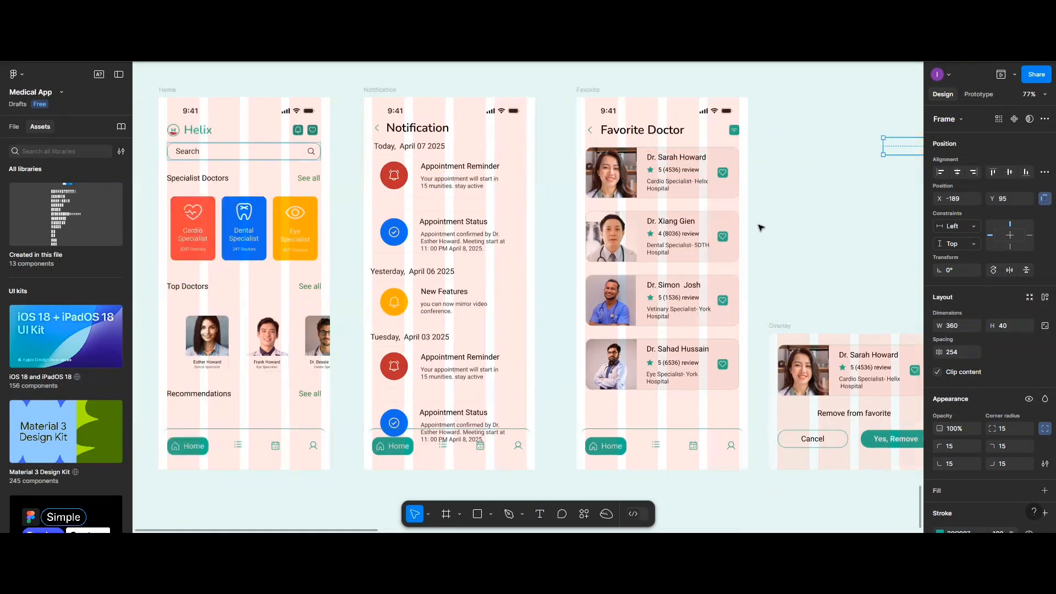
scroll(759, 229, "right", 7)
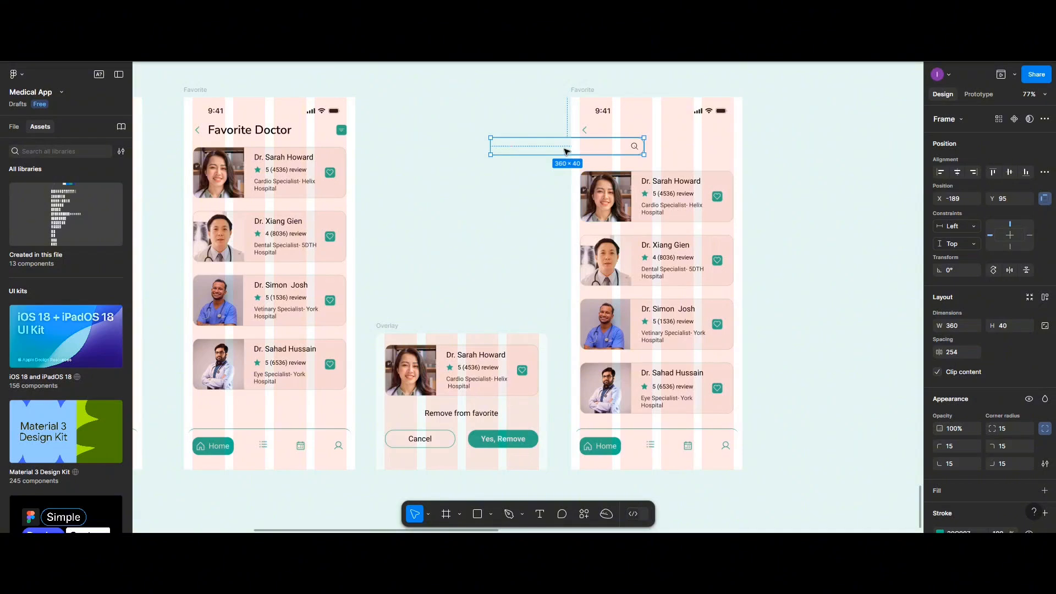
left_click_drag(567, 151, 668, 135)
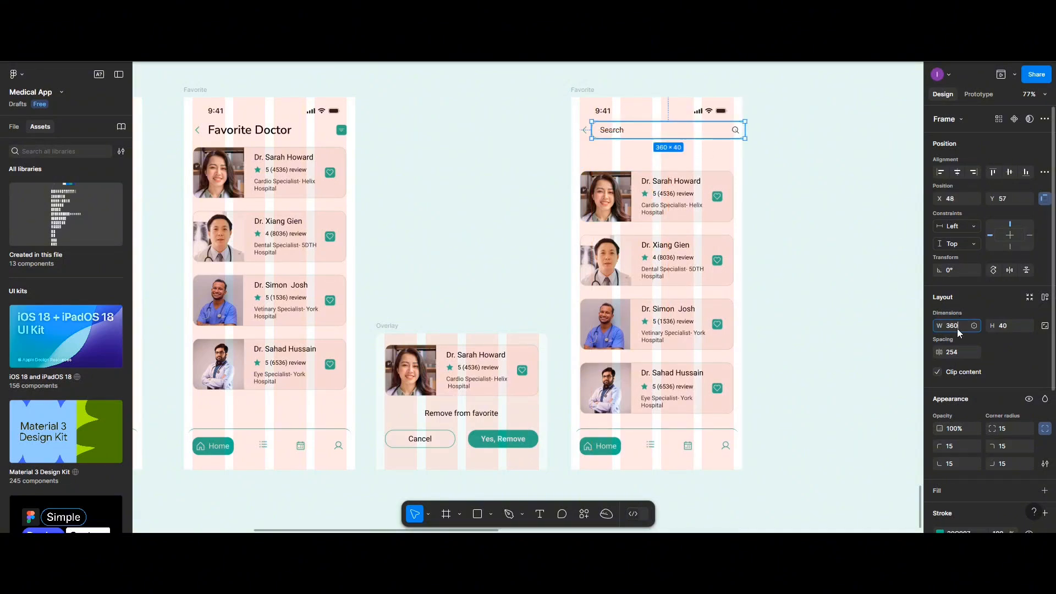
Set the copied search bar's width to 320 and shift it to line up with the right edge of the doctor cards
left_click(957, 329)
type("320")
key("Return")
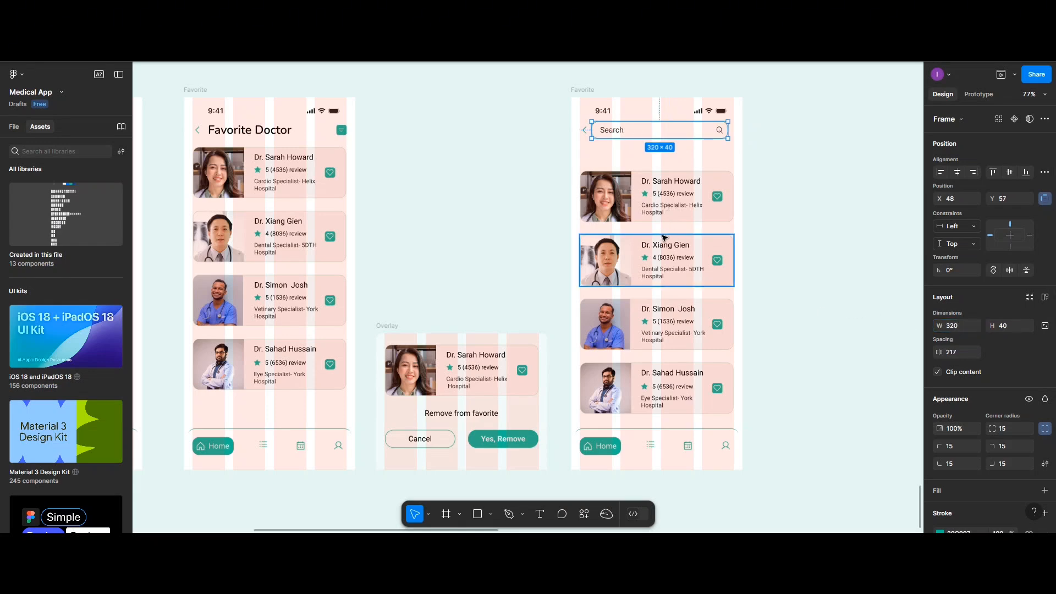
scroll(664, 238, "up", 3)
scroll(664, 239, "right", 4)
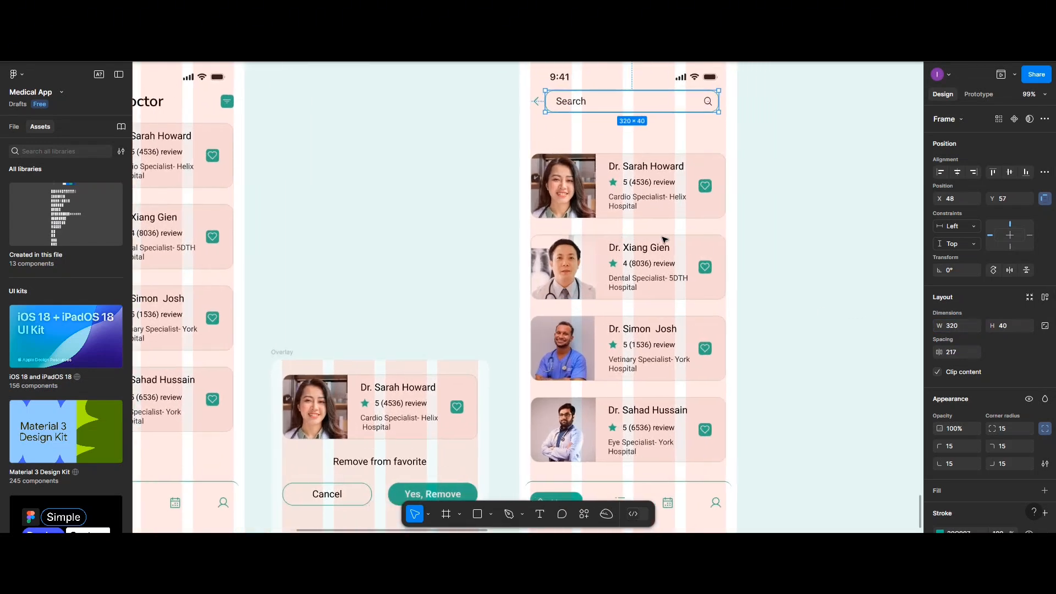
scroll(664, 240, "up", 3)
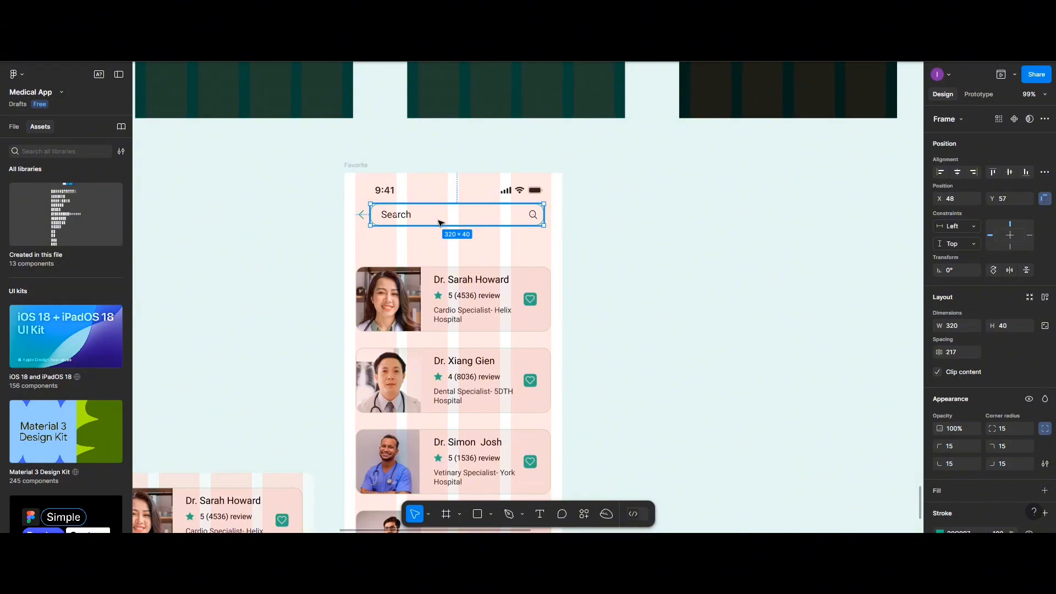
left_click_drag(435, 220, 442, 223)
Group the back arrow with the search bar and set the group's Y position to 60
left_click(362, 215, "shift")
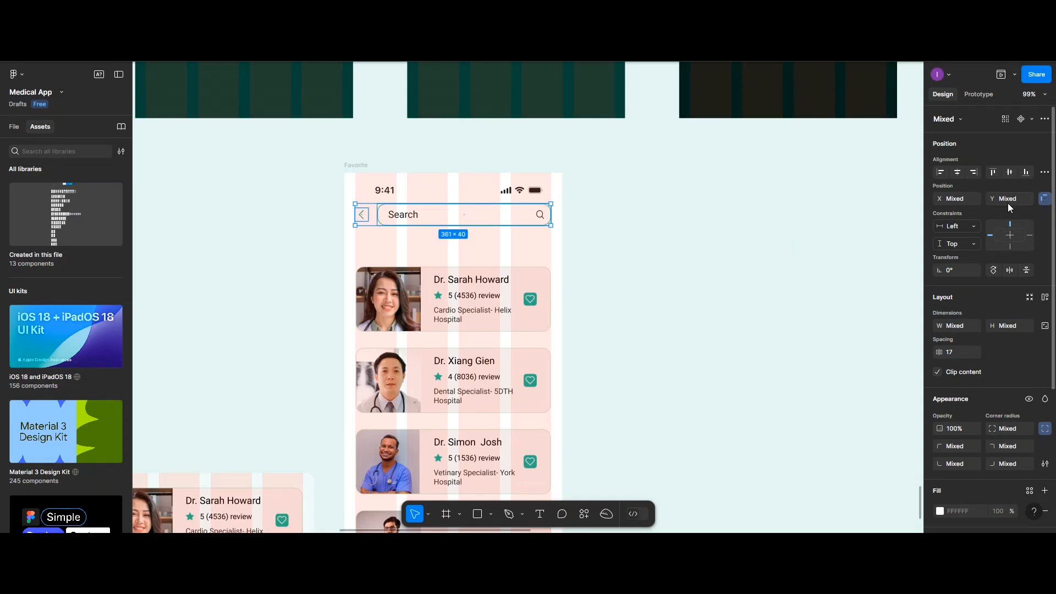
scroll(1008, 203, "down", 2)
scroll(828, 234, "up", 1)
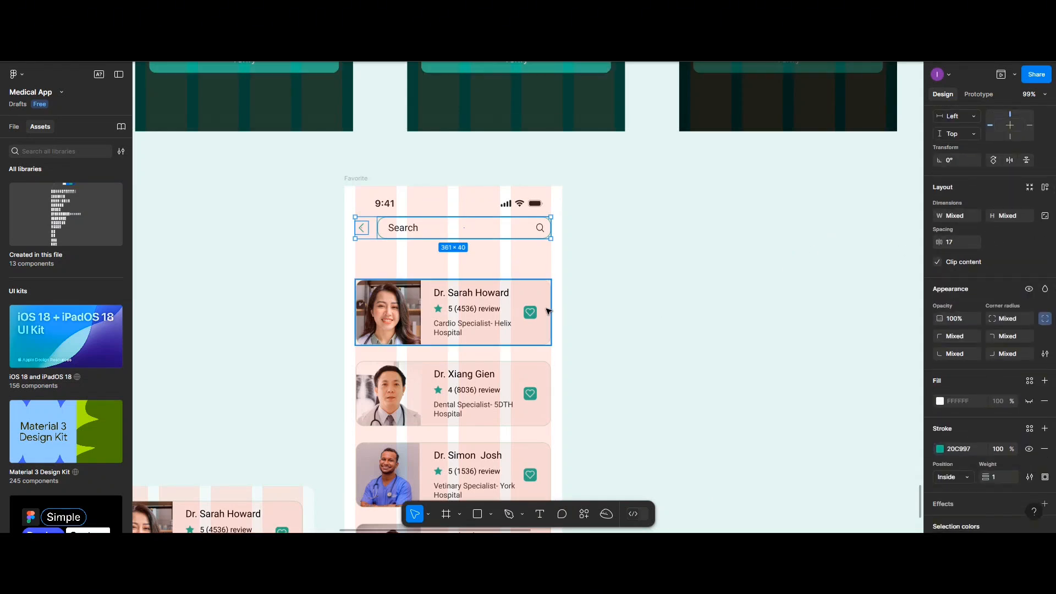
key("ctrl+g")
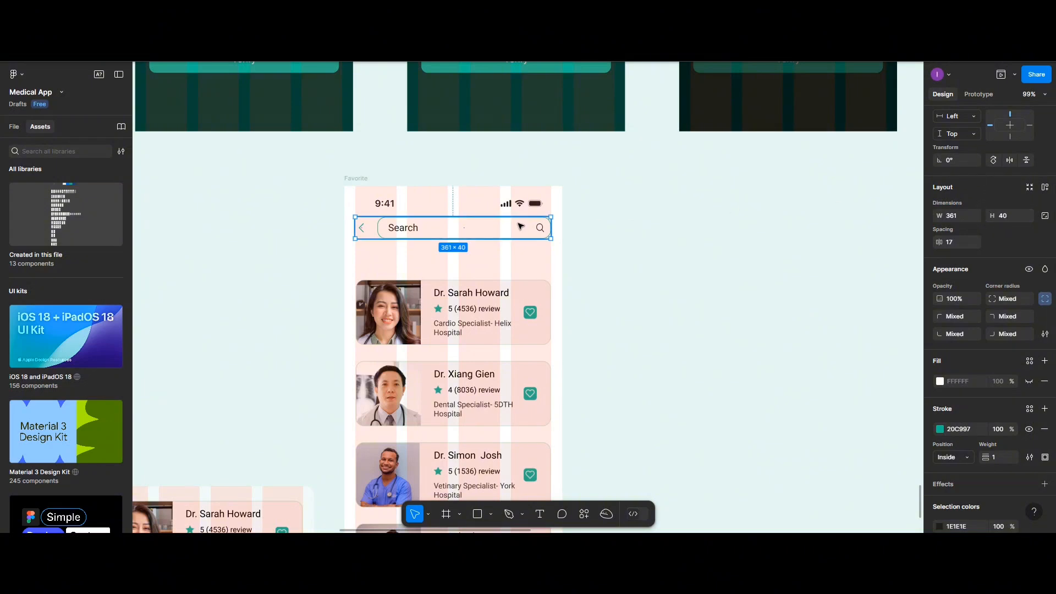
scroll(1018, 187, "up", 3)
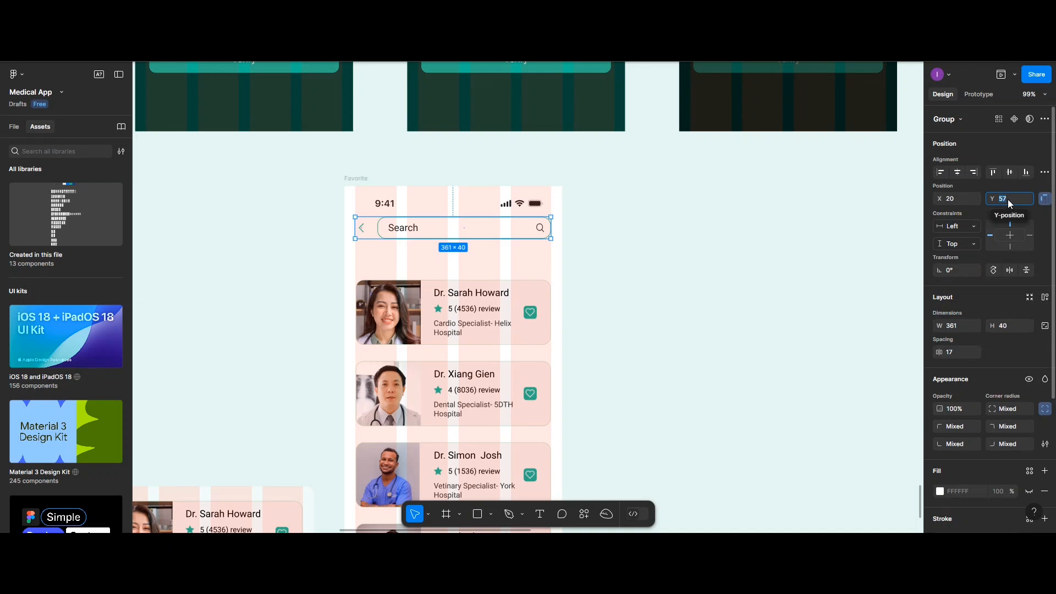
type("60")
left_click(474, 265)
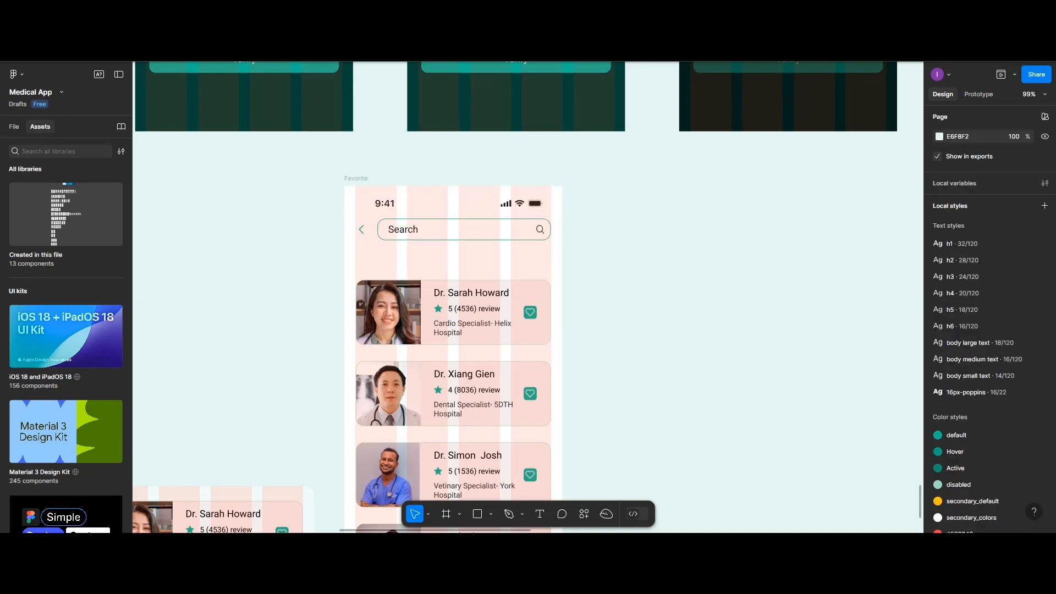
Add the text "All" on the empty canvas beside the duplicated screen and wrap it in an auto layout frame
left_click(539, 513)
left_click(619, 373)
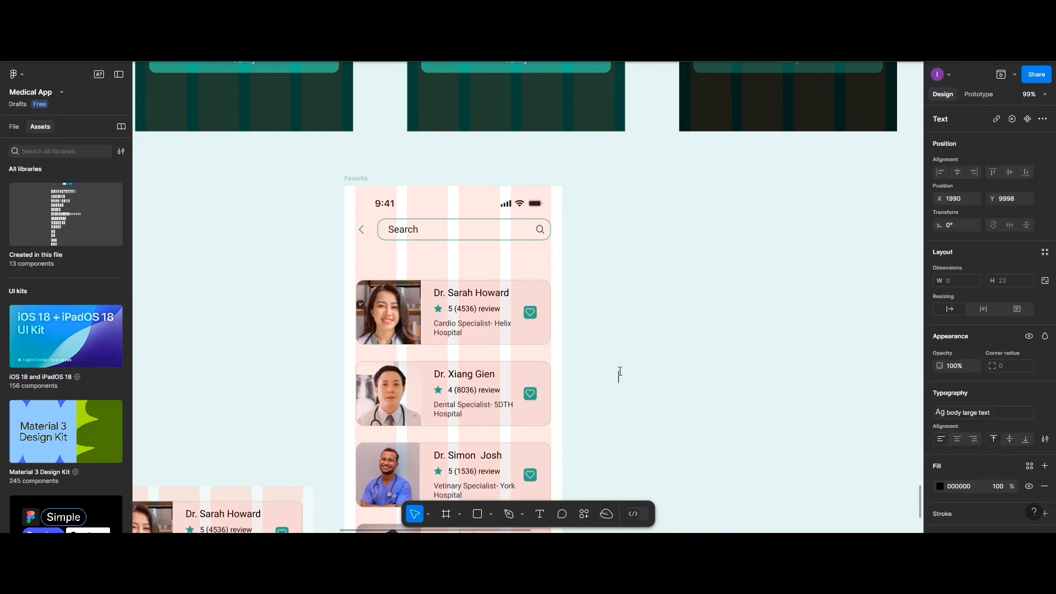
type("All")
key("Escape")
key("shift+a")
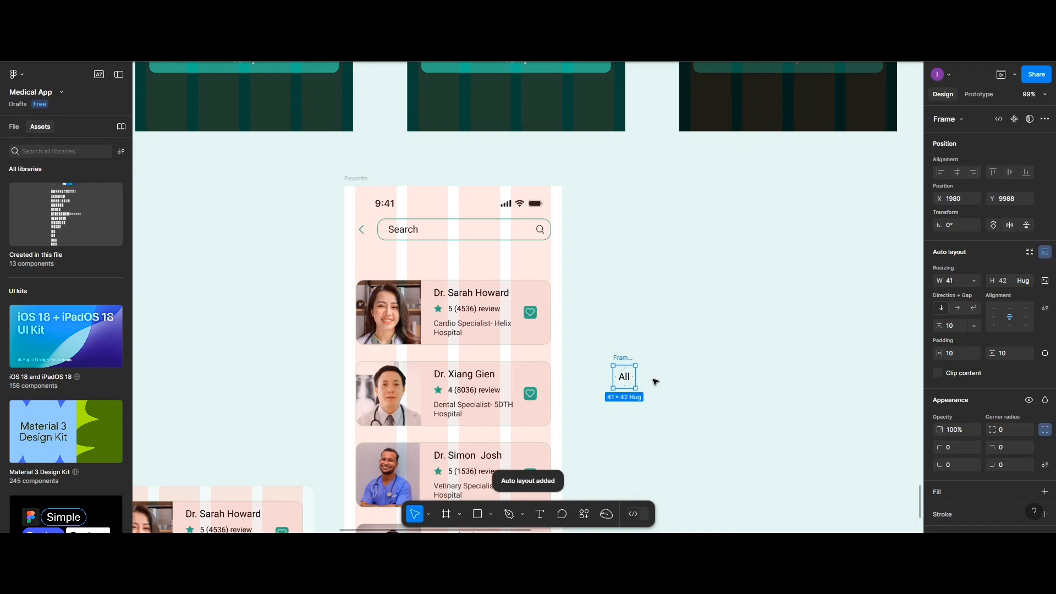
Fill the "All" frame with green 20C997 and set its corner radius to 20
left_click(939, 493)
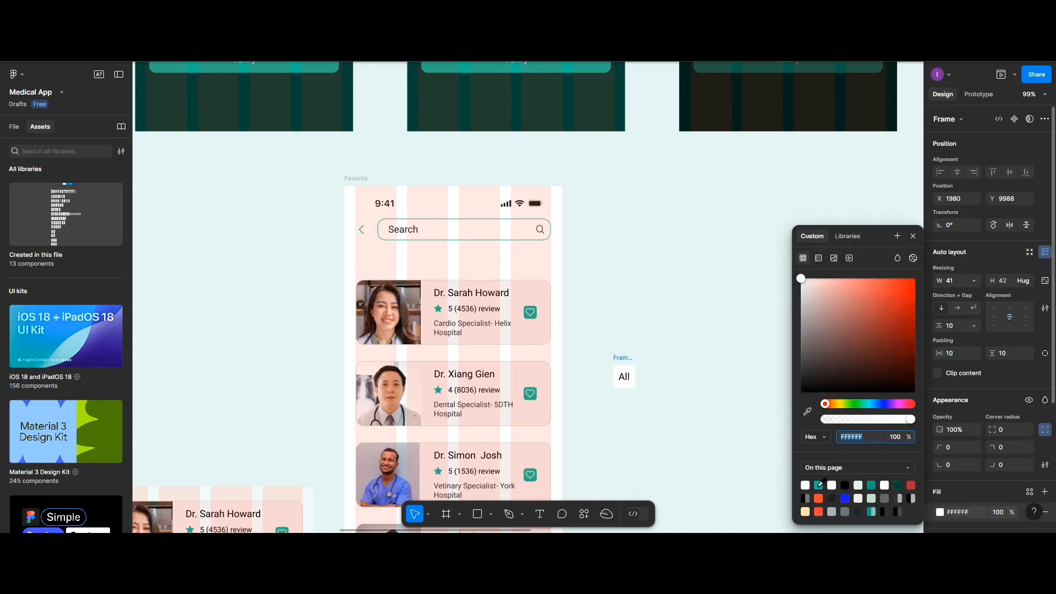
left_click(818, 486)
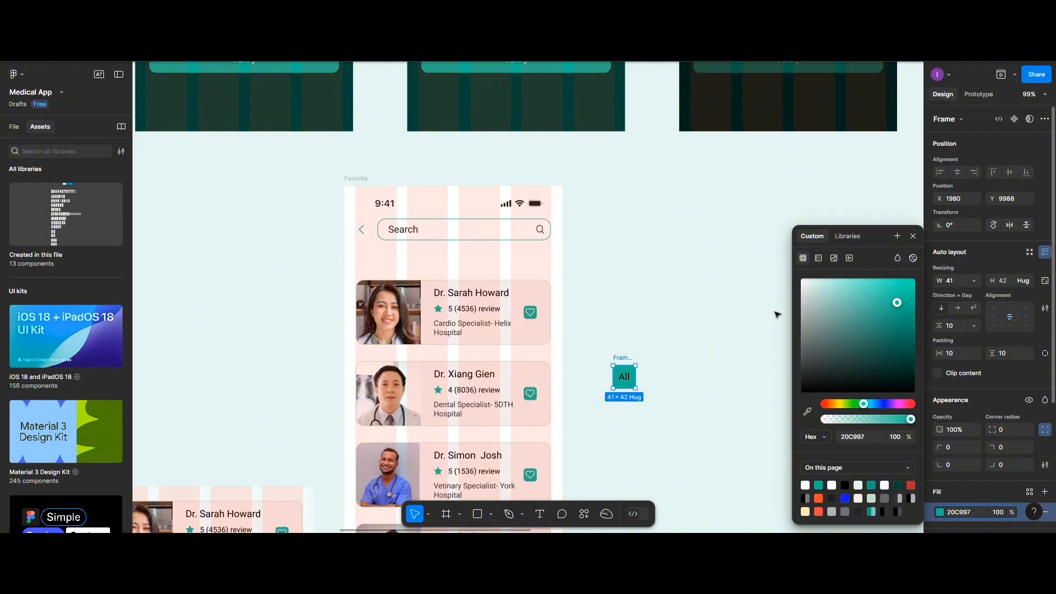
left_click(1014, 431)
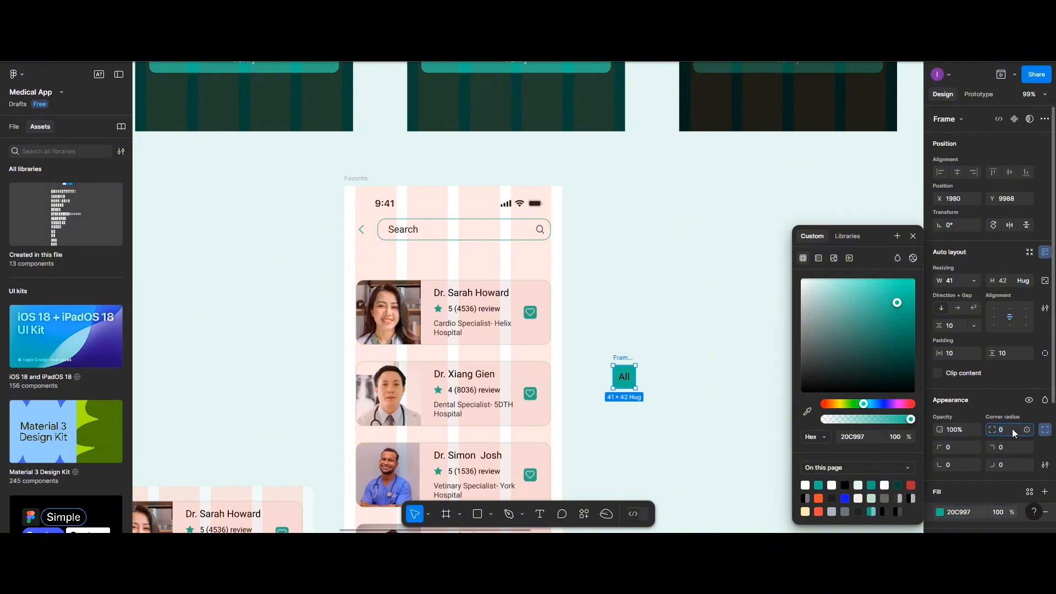
type("20")
left_click(628, 374)
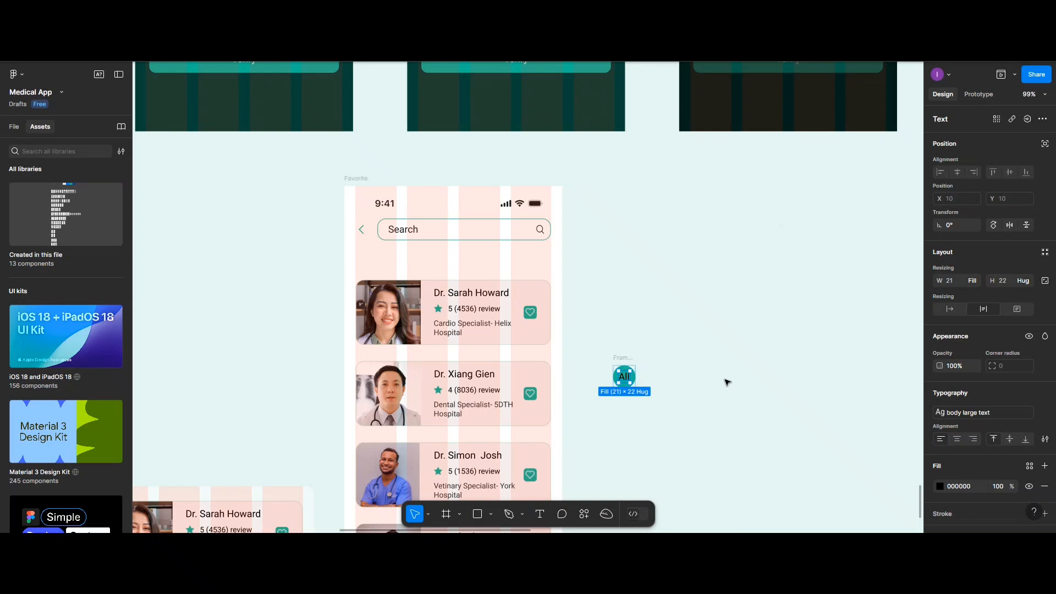
Set the "All" button's horizontal padding to 20 and switch its auto layout direction to horizontal
left_click(624, 358)
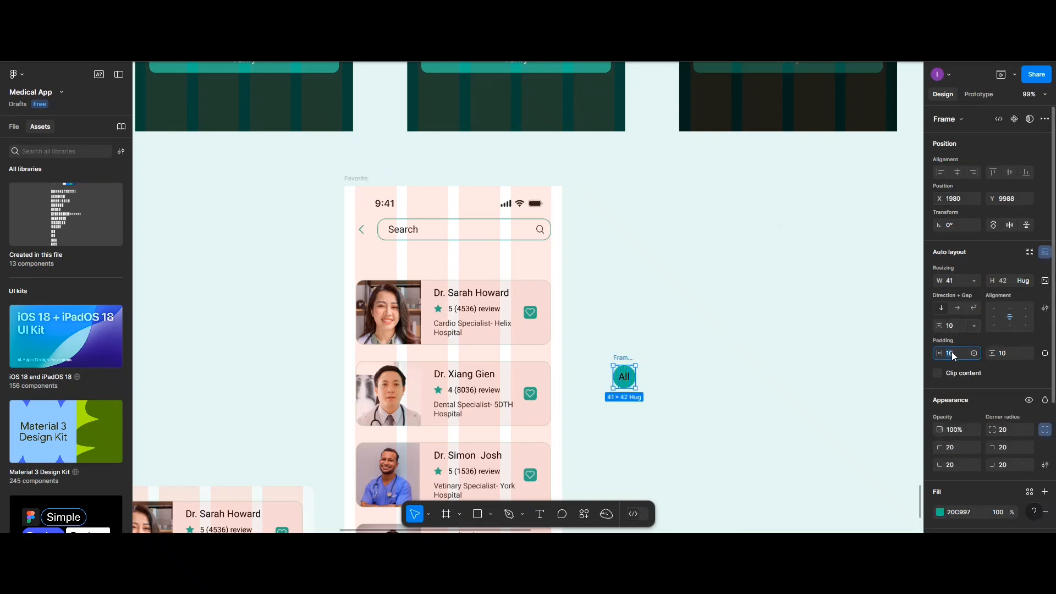
left_click(951, 352)
type("20")
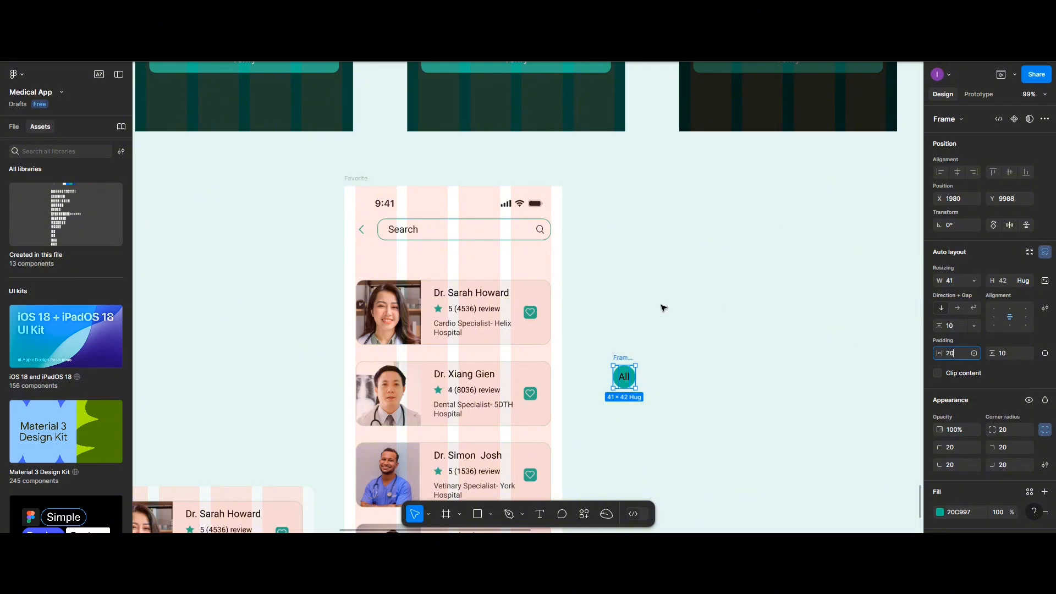
left_click(625, 351)
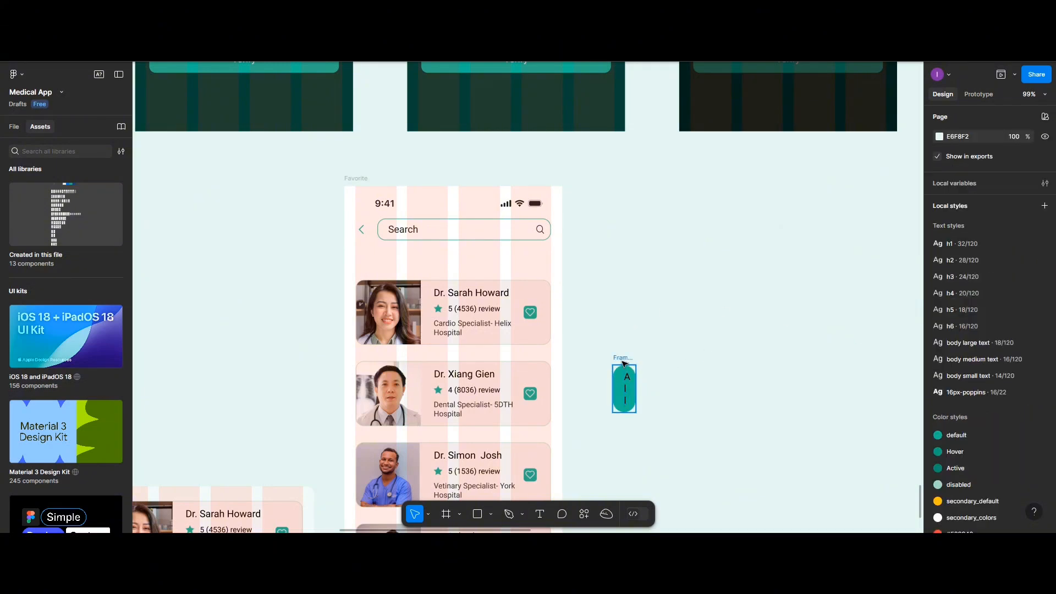
left_click(625, 363)
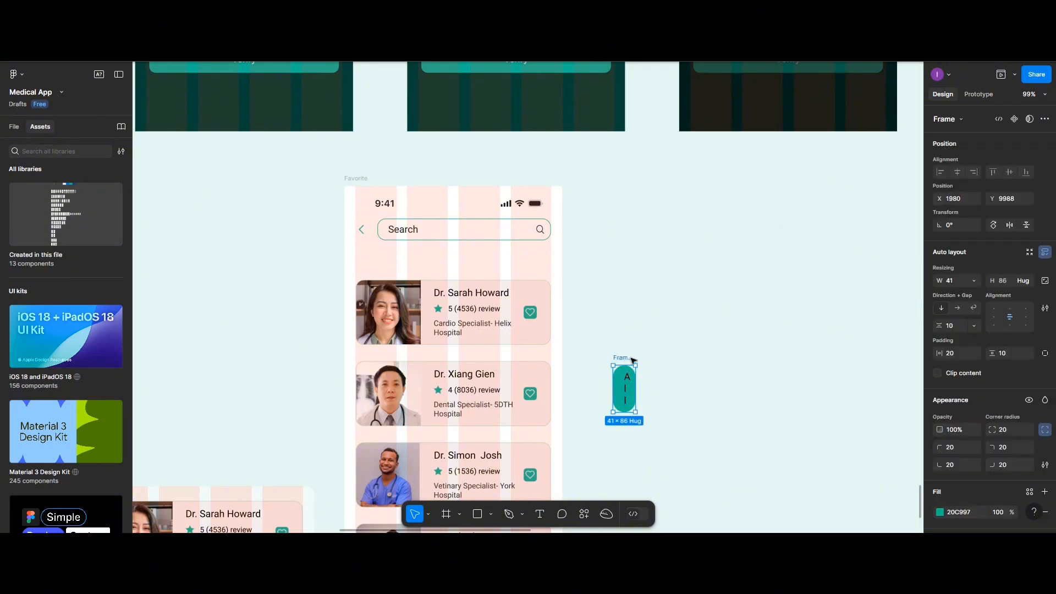
left_click(957, 308)
left_click(686, 384)
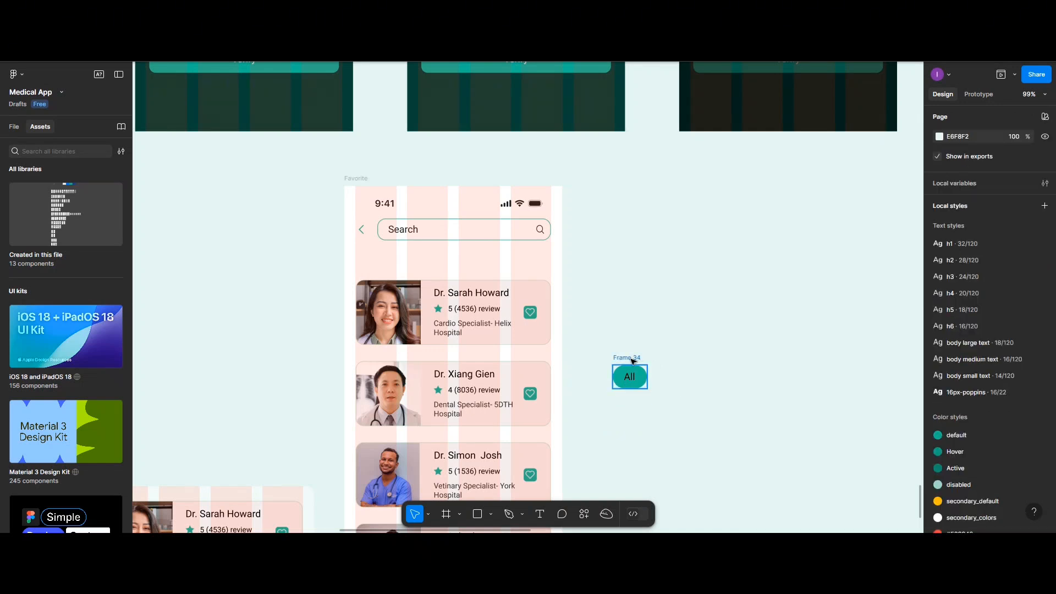
left_click(633, 361)
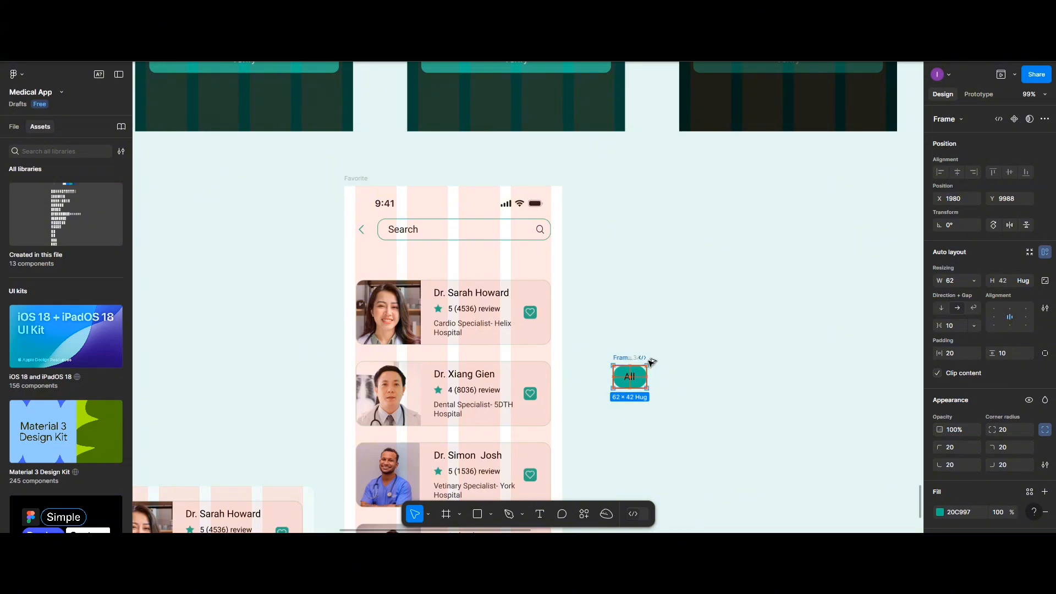
Duplicate the "All" button beside it, change the copy's text to "Brain" and set that text to auto width
left_click_drag(631, 379, 690, 380)
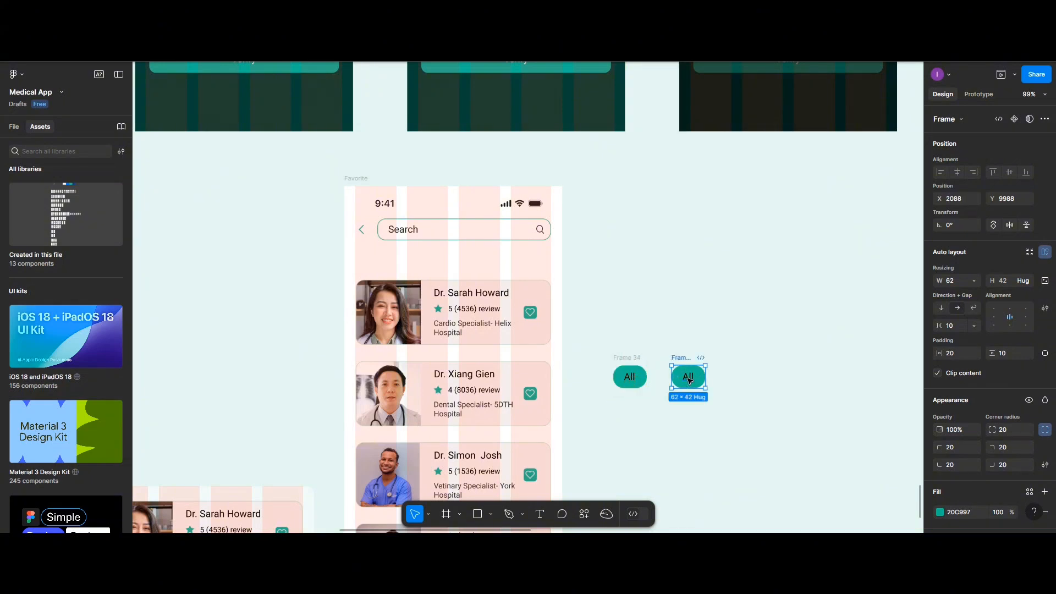
double_click(690, 380)
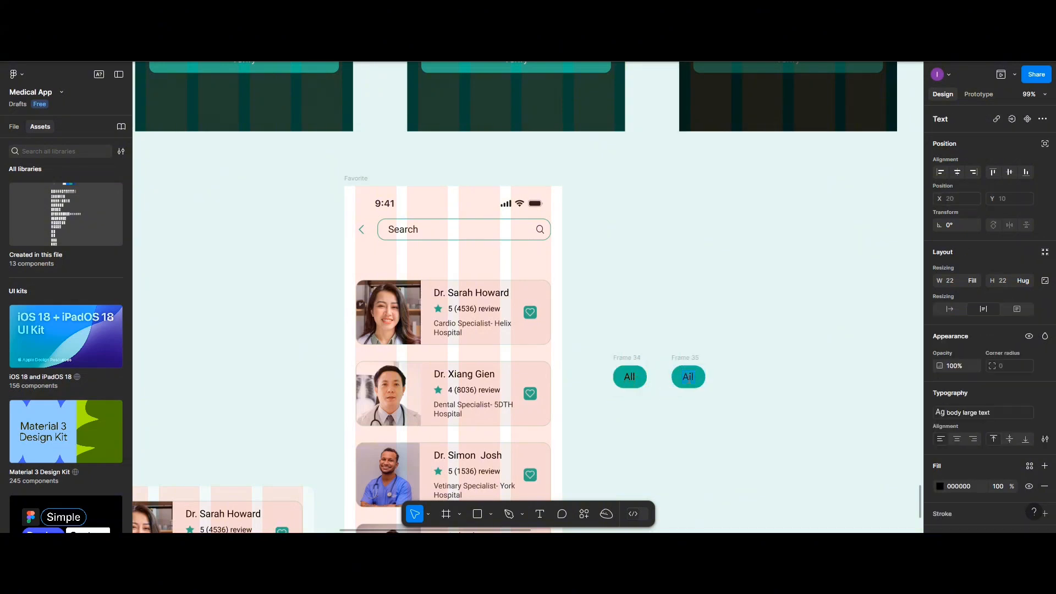
type("Brain")
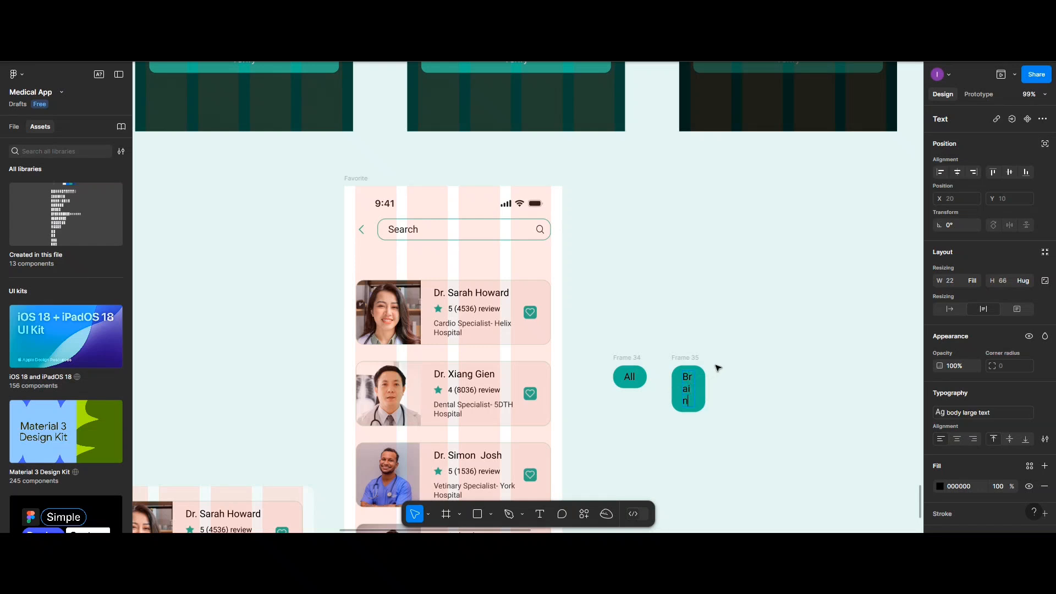
key("Escape")
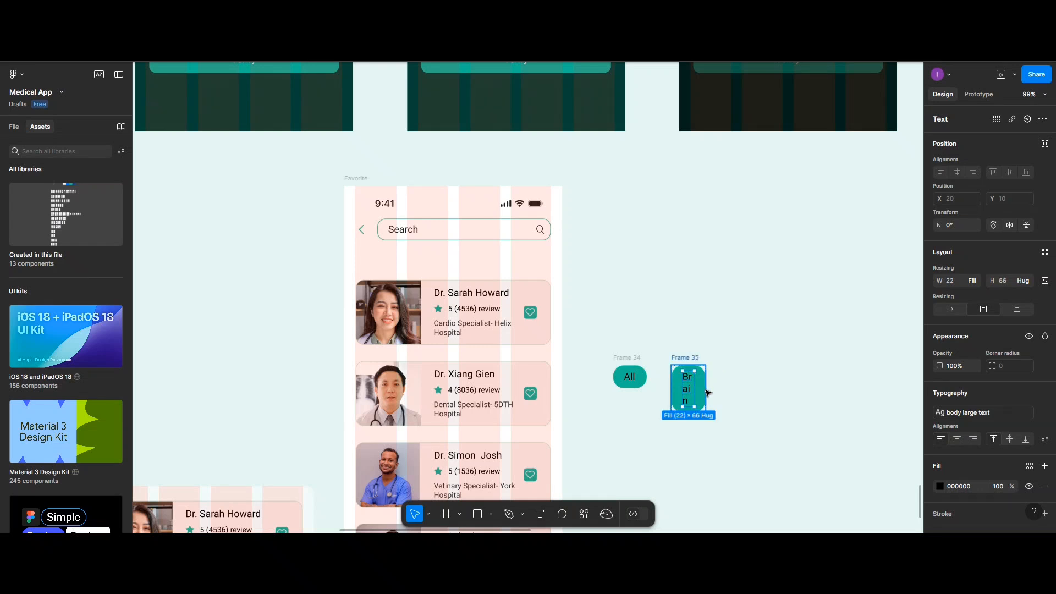
left_click(949, 308)
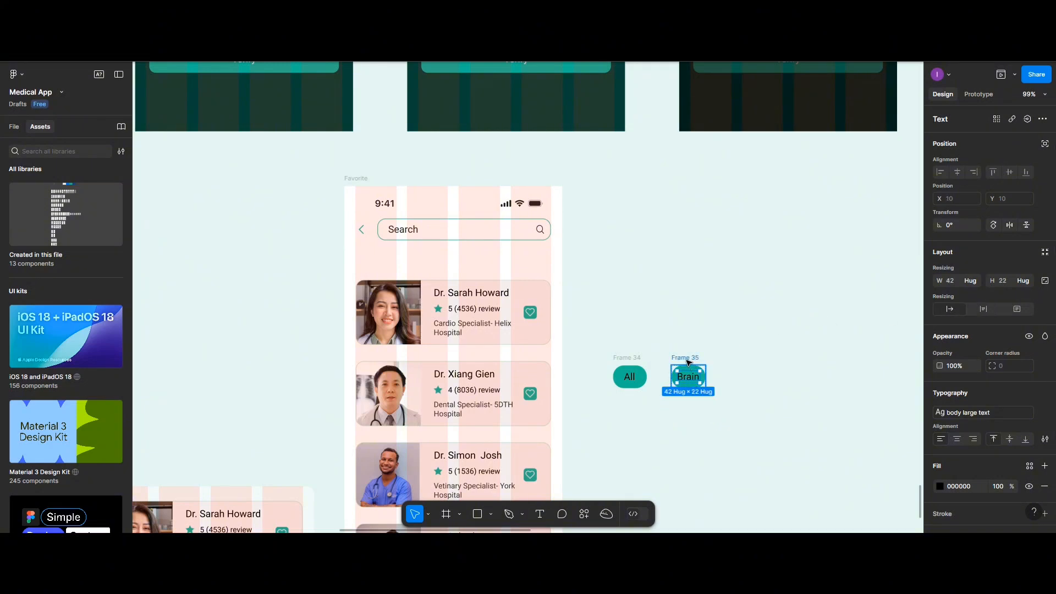
key("Escape")
key("Escape")
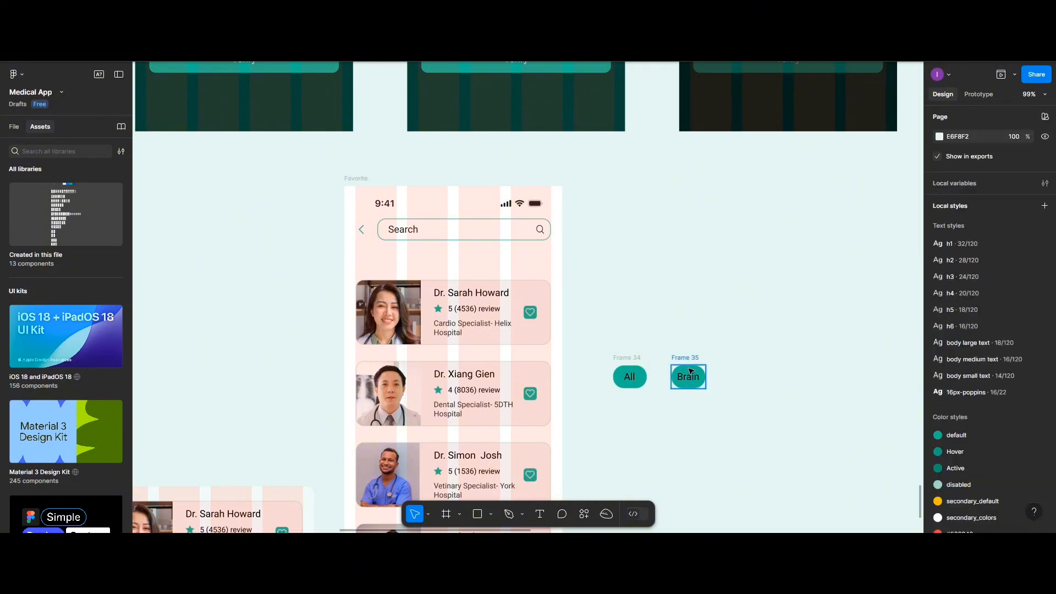
Remove the "Brain" button's fill and give it a 20C997 green stroke instead
left_click(691, 372)
scroll(948, 442, "down", 5)
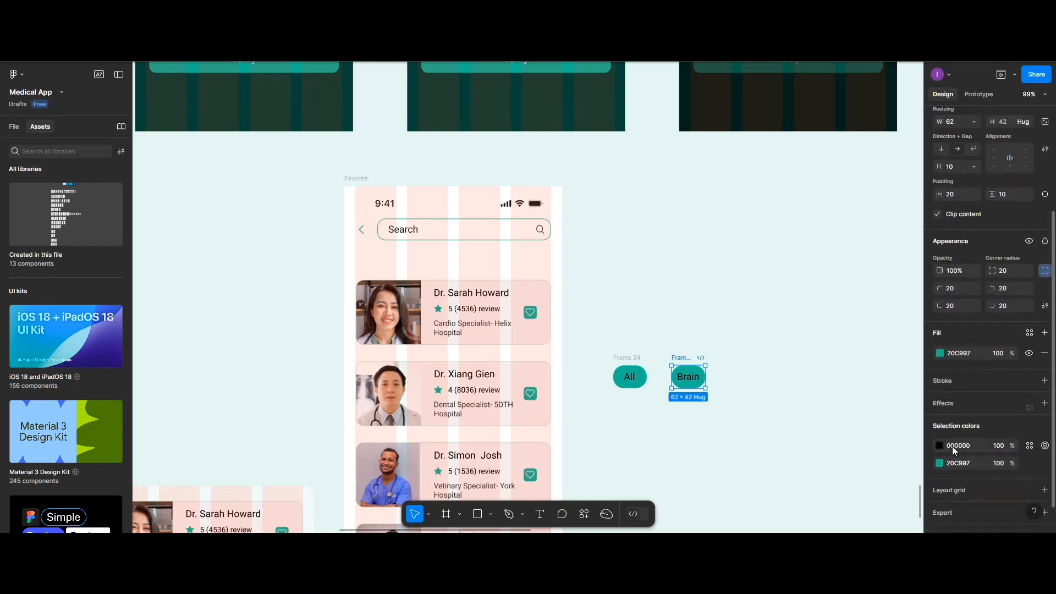
left_click(1045, 347)
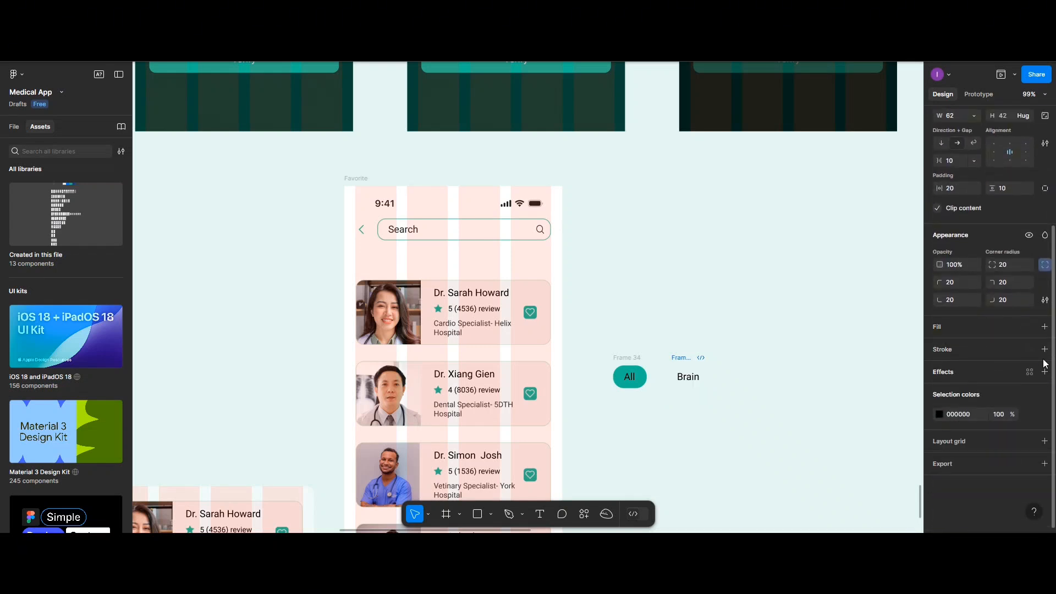
left_click(1045, 350)
left_click(939, 369)
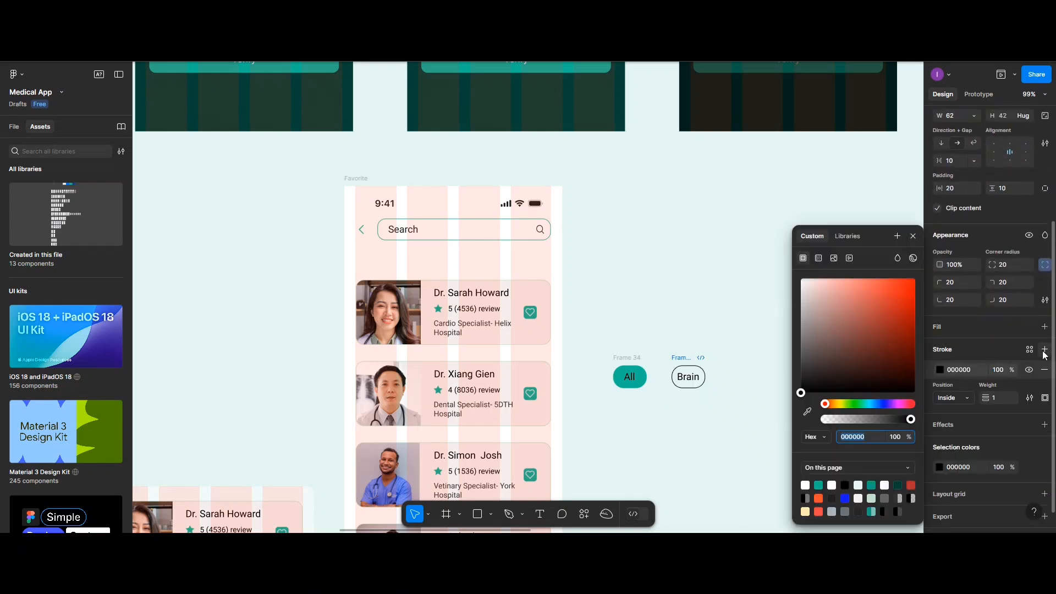
left_click(939, 369)
left_click(939, 370)
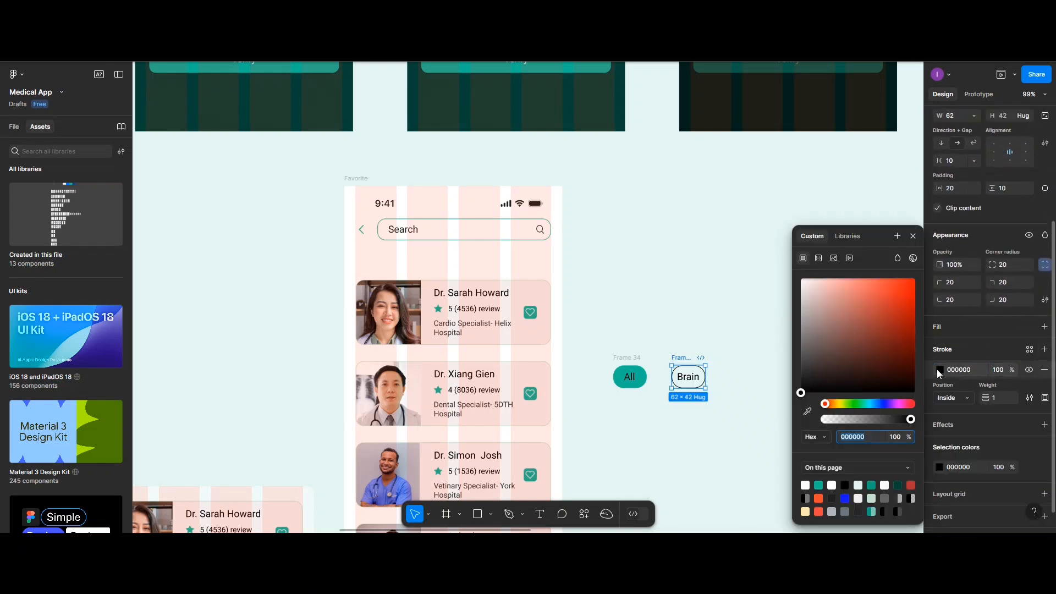
left_click(819, 485)
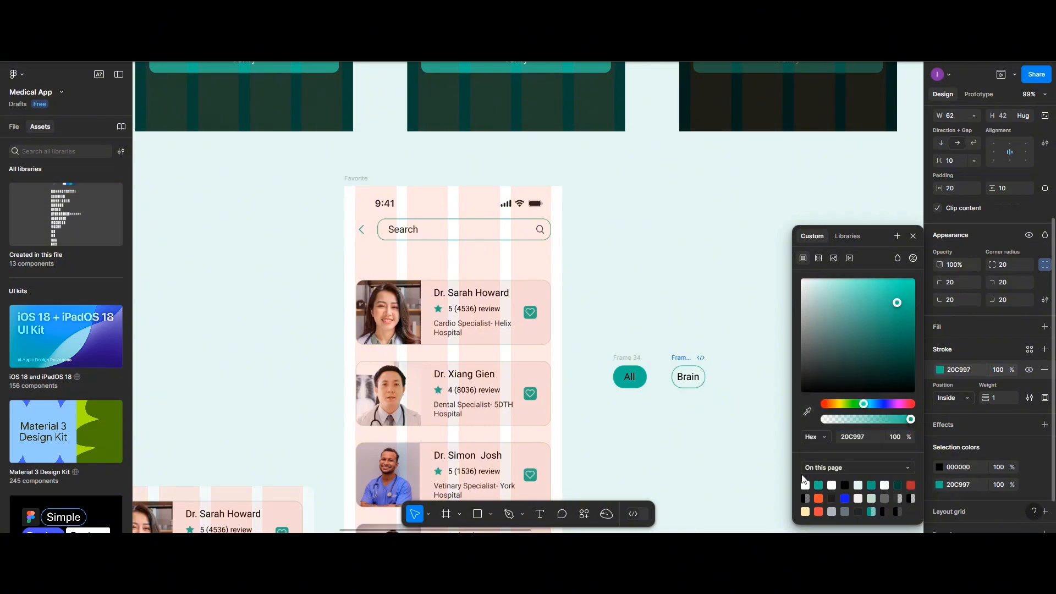
left_click(914, 236)
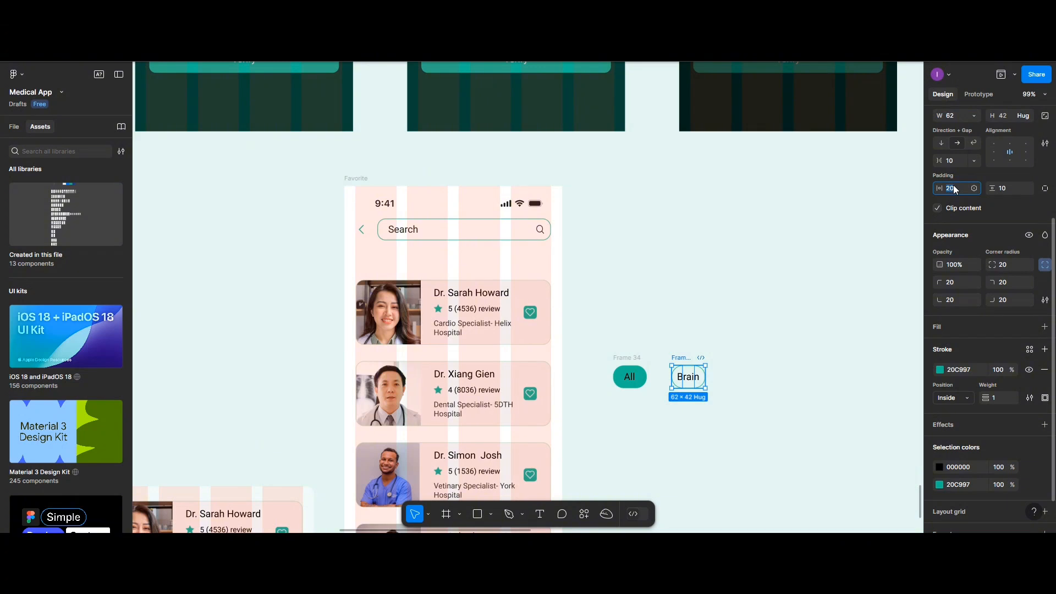
Set the "Brain" button's horizontal padding to 30
type("0")
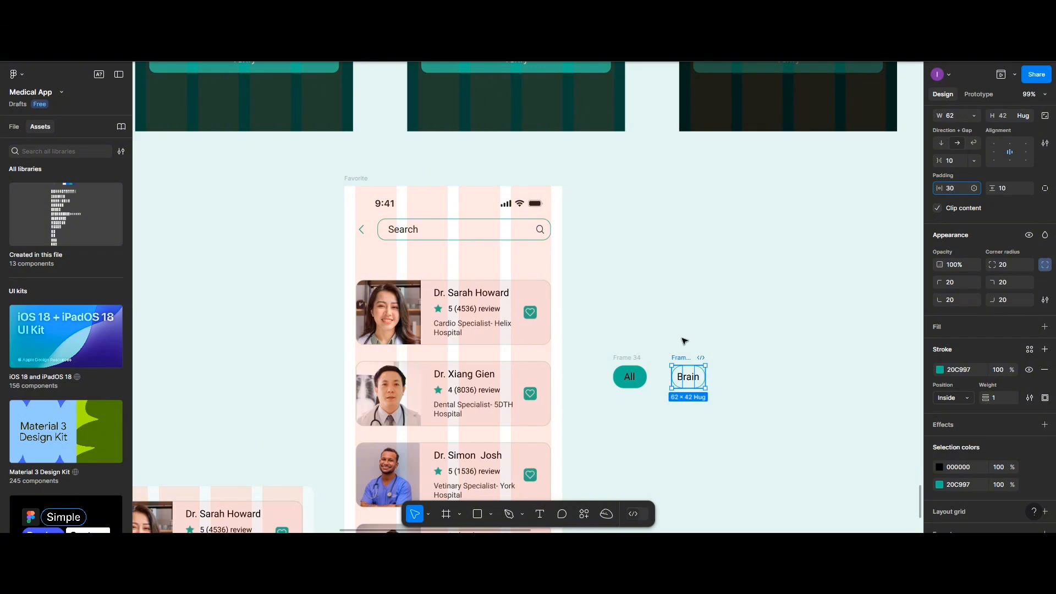
left_click(685, 342)
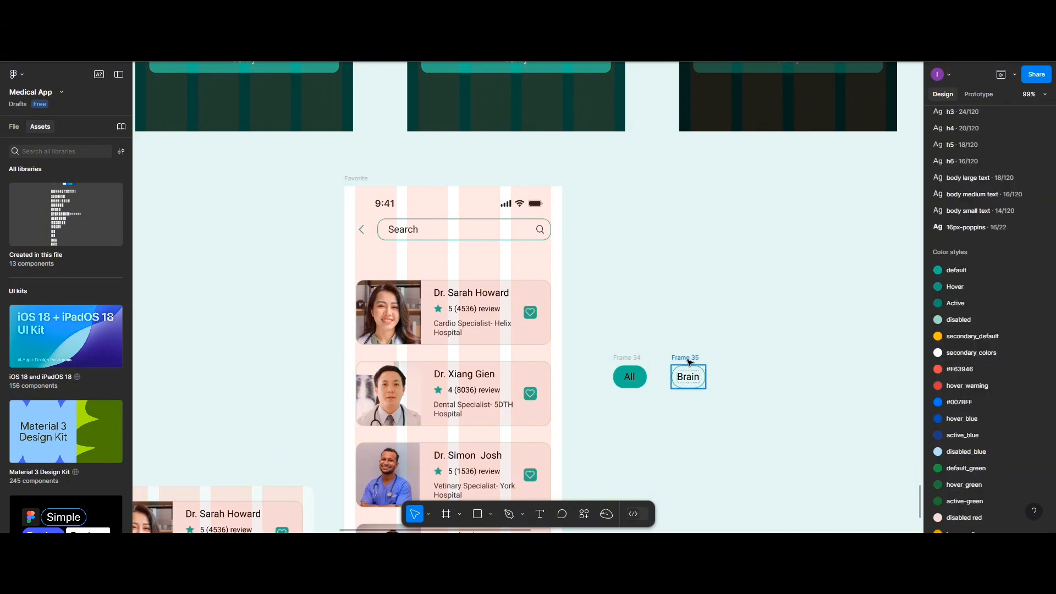
left_click(689, 365)
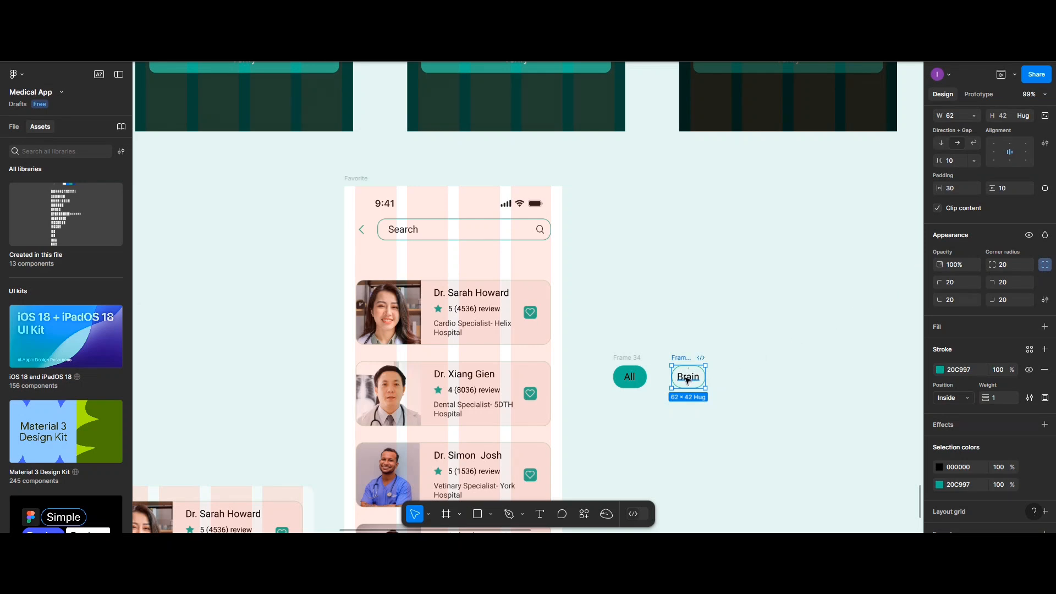
Duplicate the "Brain" button beside it, change the copy's text to "Cardio" and set its horizontal padding to 40 with an Auto gap
left_click_drag(688, 379, 730, 379)
double_click(729, 378)
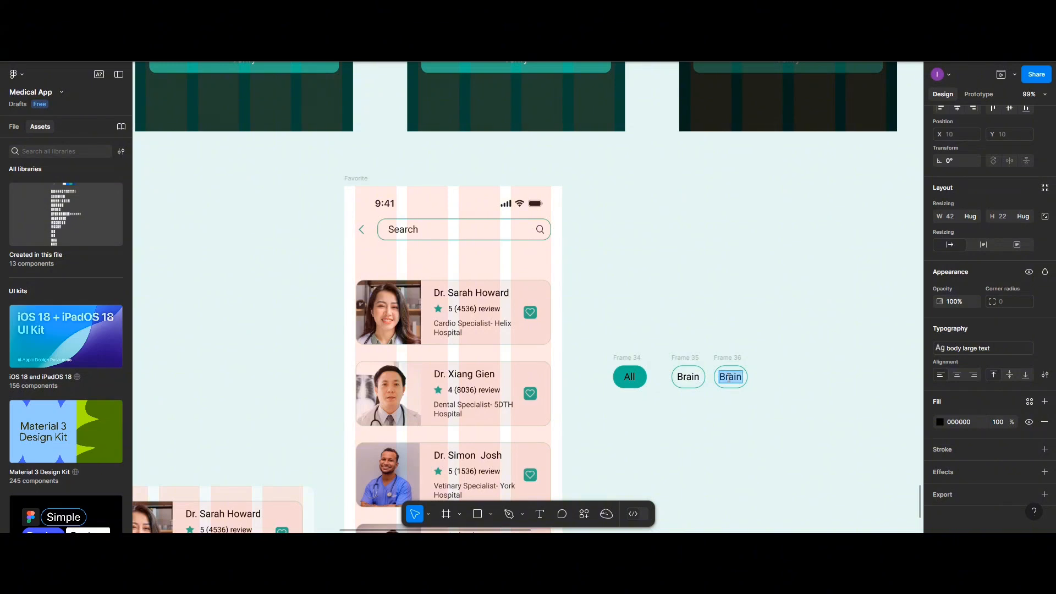
type("Cardio")
key("Escape")
key("Escape")
left_click(952, 294)
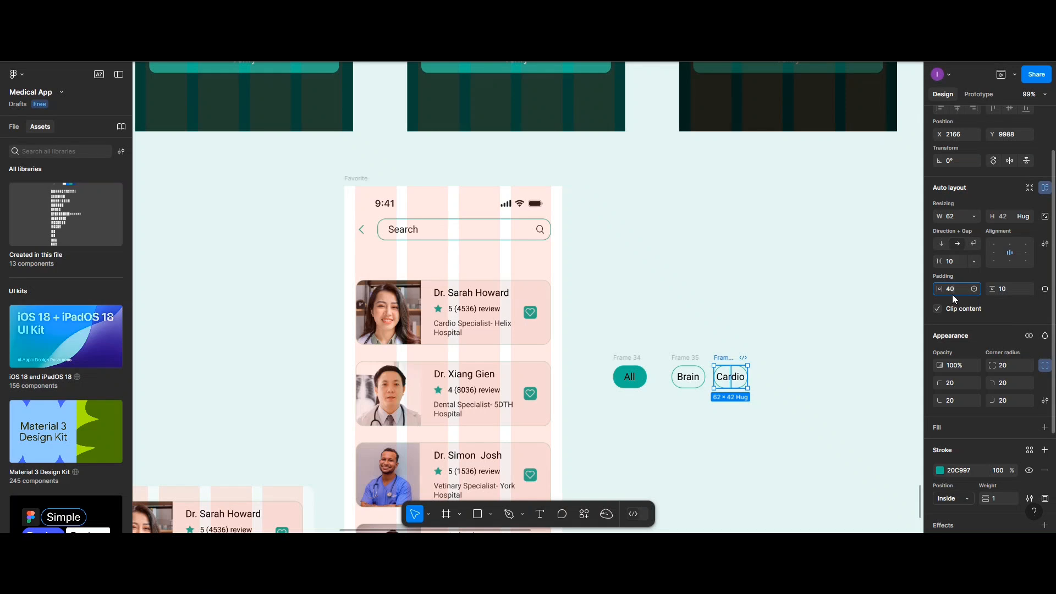
key("Return")
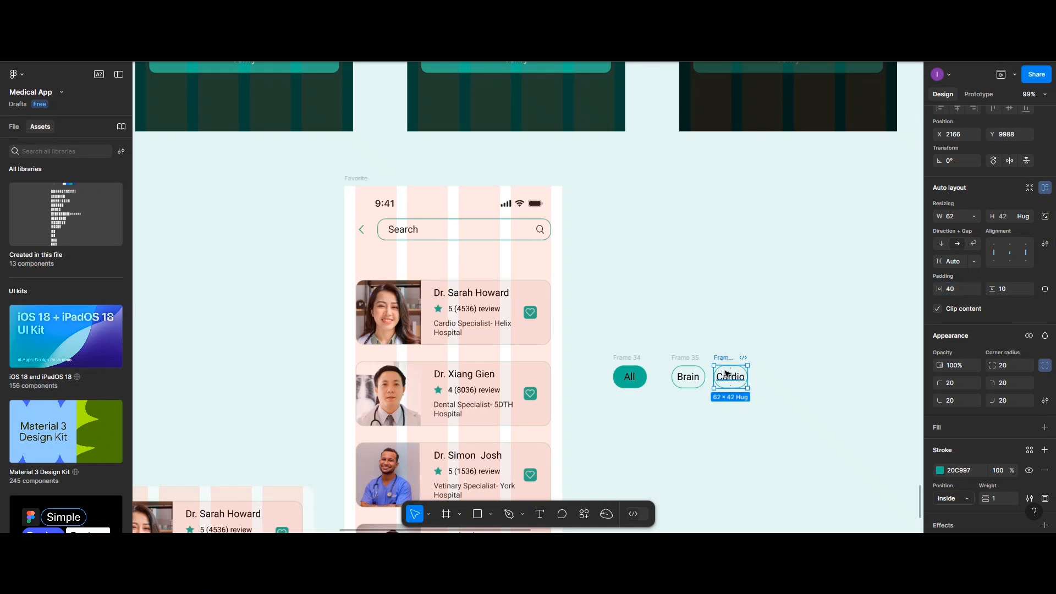
Duplicate the "Cardio" button further along the row and change the copy's text to "Dentist"
left_click_drag(728, 374, 790, 378)
double_click(789, 377)
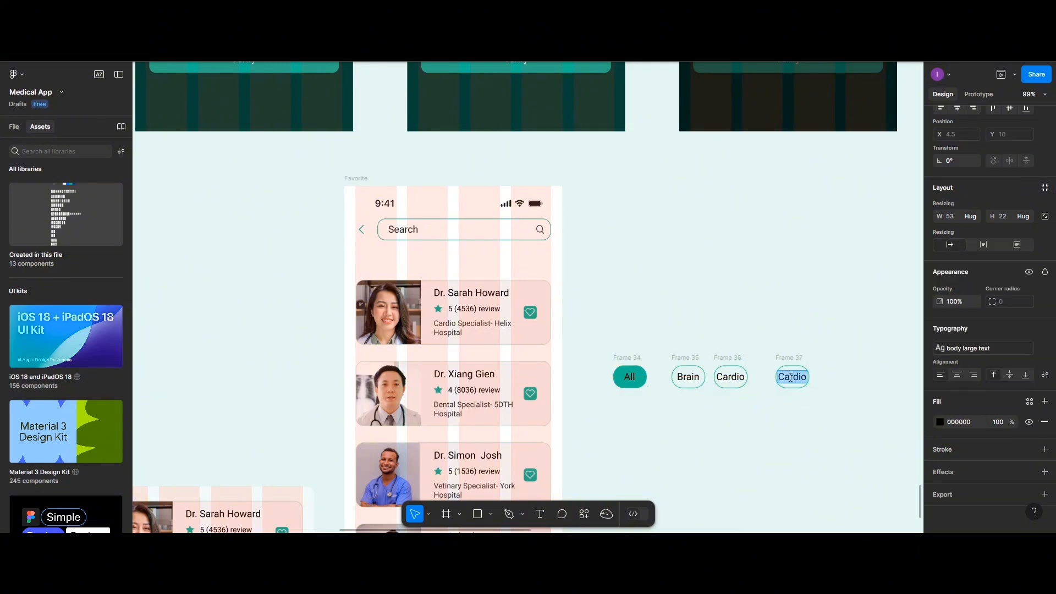
type("Dentist")
key("Escape")
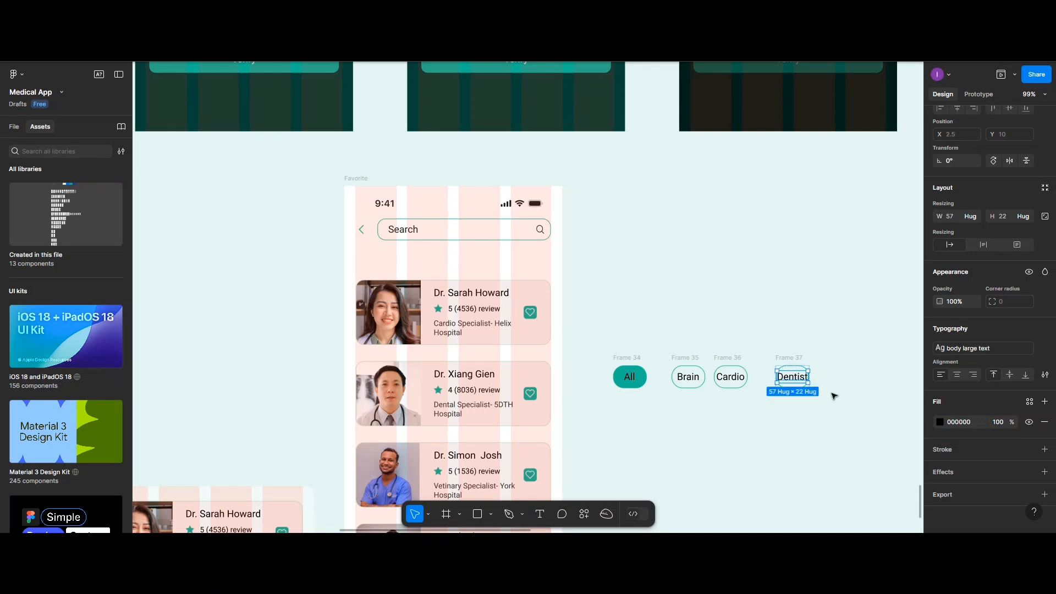
Widen the outlined buttons, with "Brain" at a width of 70, and move "Brain" closer to the "All" button
left_click(688, 377)
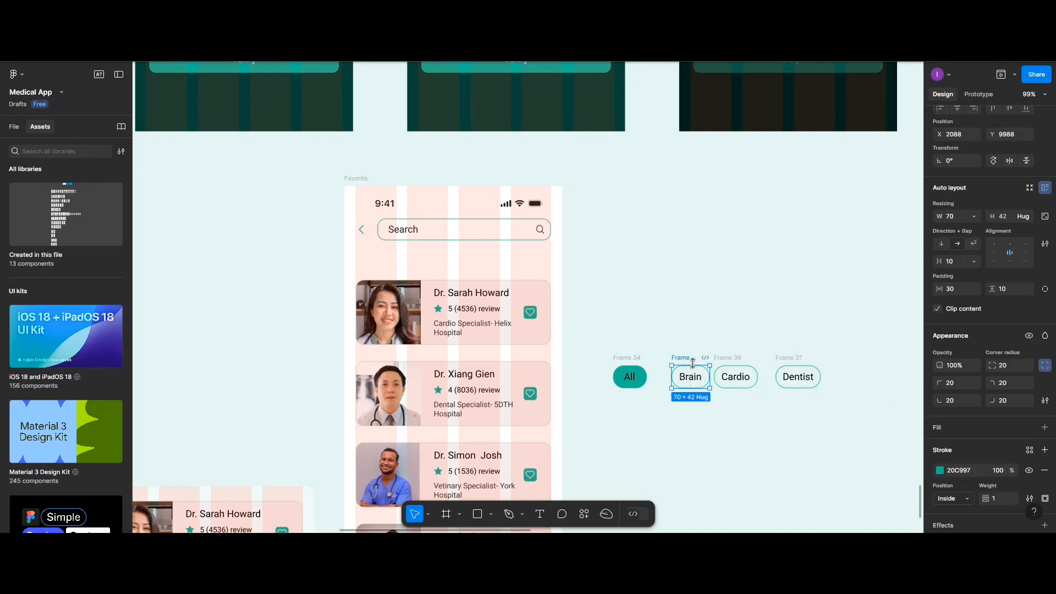
left_click_drag(678, 361, 665, 361)
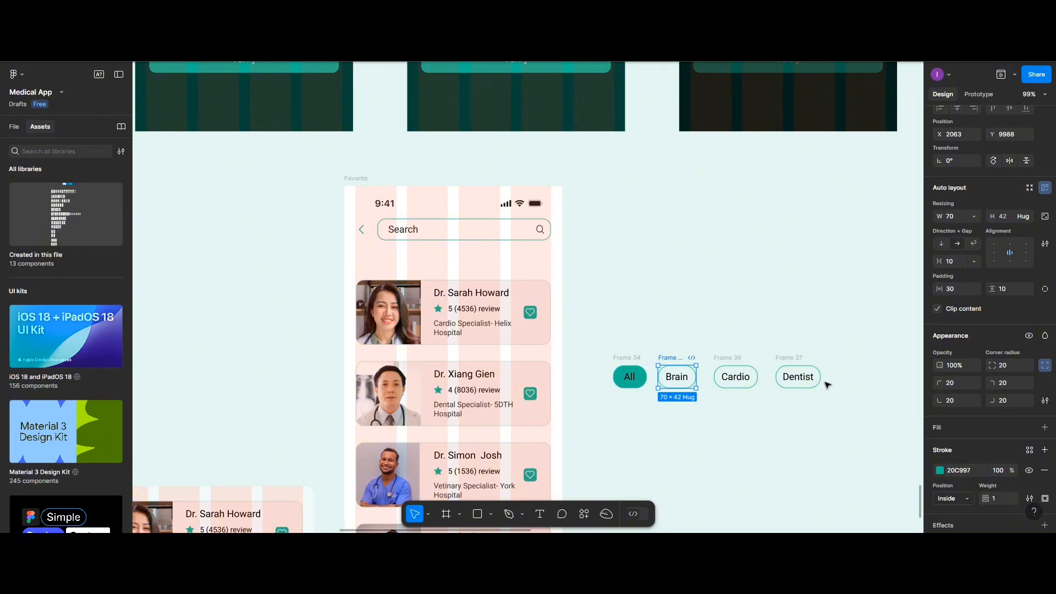
Duplicate the "Dentist" button at the end of the row and change the copy's text to "Eye"
scroll(776, 415, "right", 5)
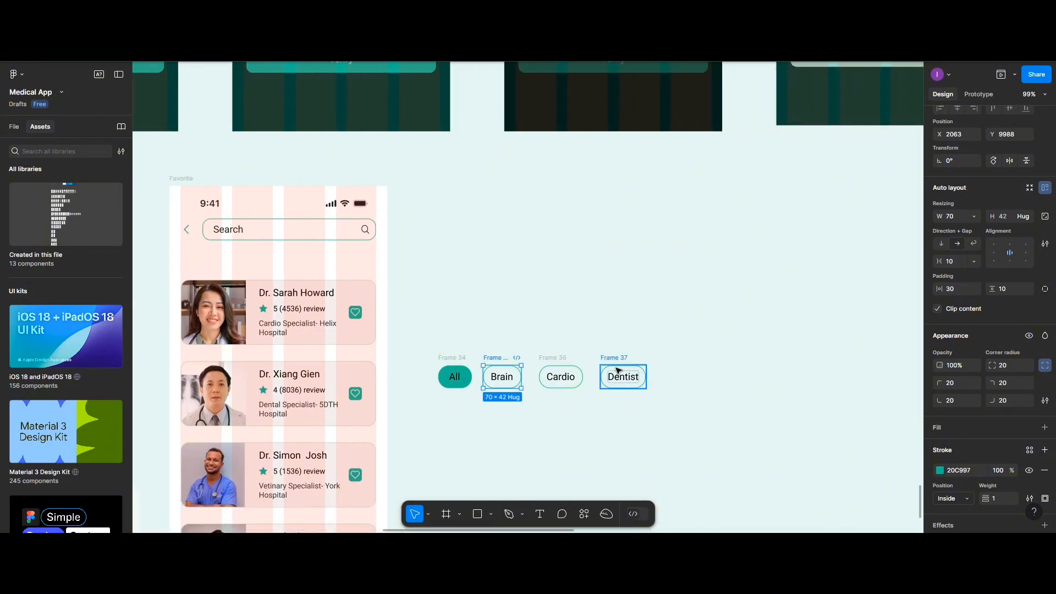
left_click(620, 363)
left_click_drag(620, 364, 691, 366)
double_click(700, 378)
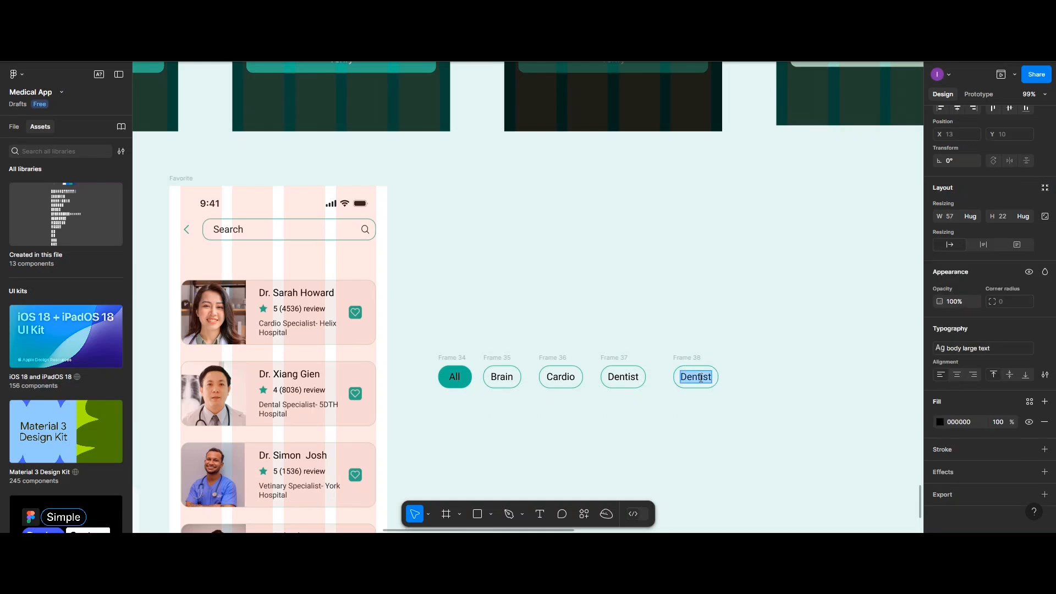
type("Eye")
key("Escape")
type("Bon")
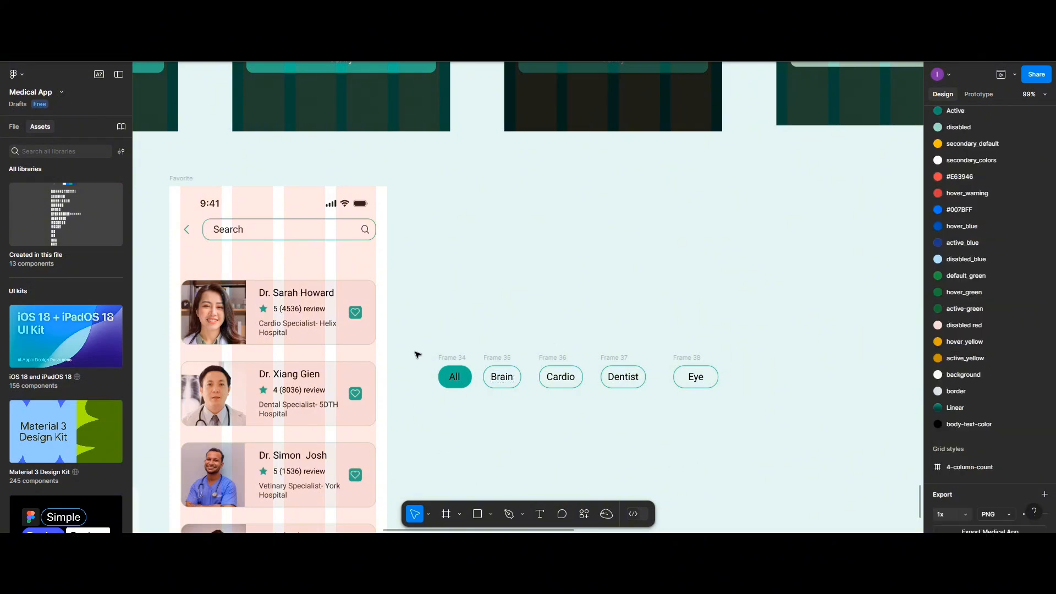
Space the five filter buttons evenly in a horizontal row and group them
left_click_drag(414, 342, 734, 407)
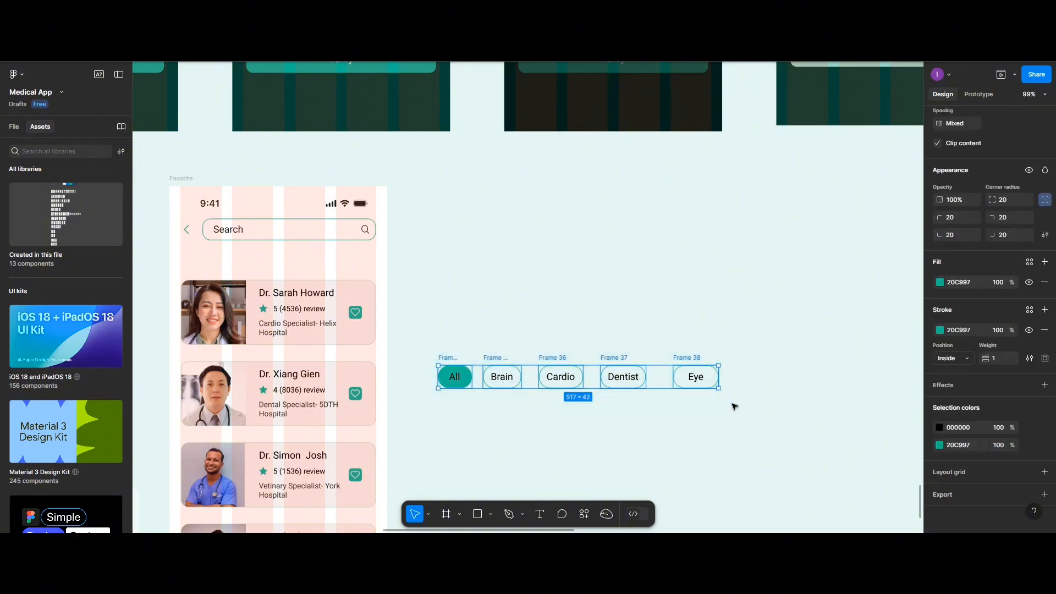
scroll(958, 182, "up", 5)
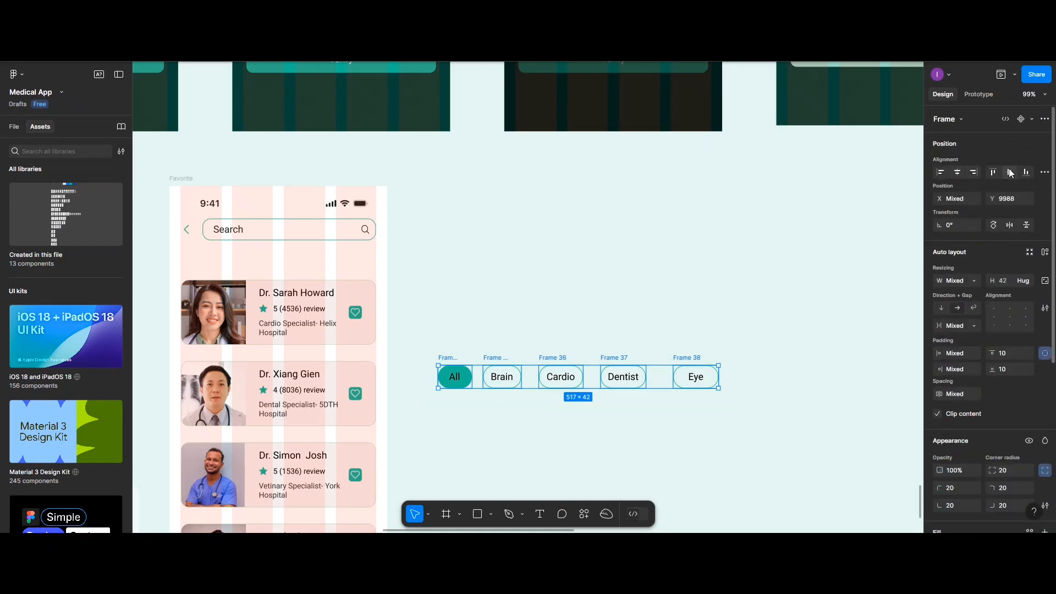
left_click(1044, 172)
left_click(988, 220)
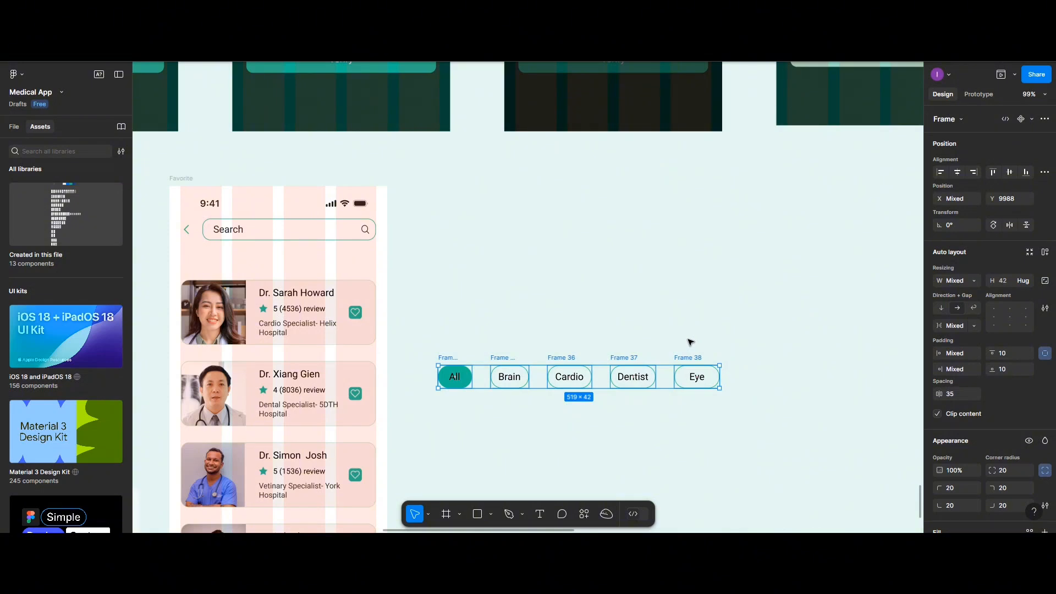
key("ctrl+g")
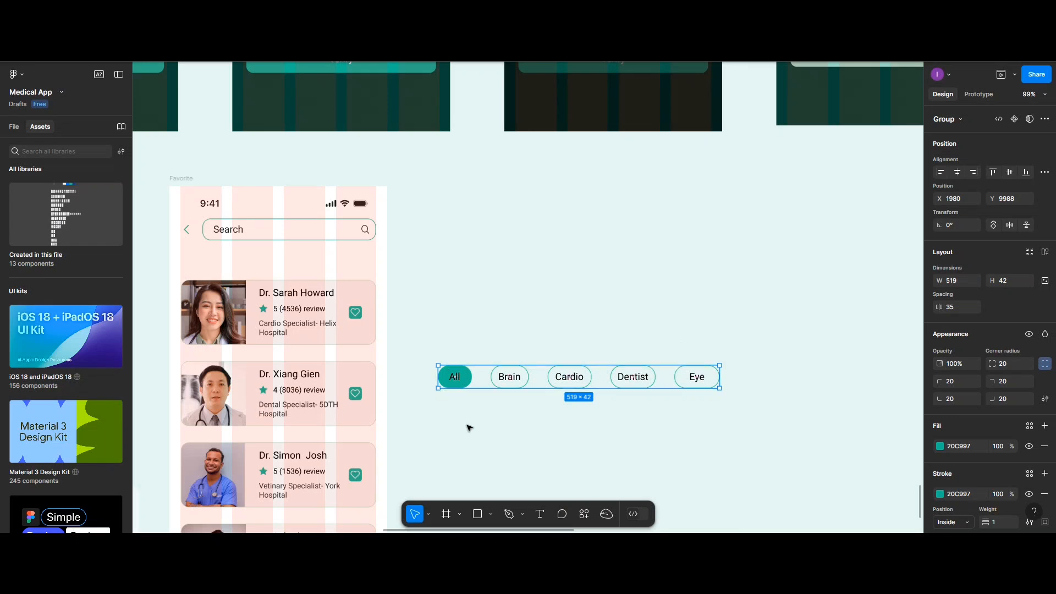
Draw a frame about 81 high on the empty canvas above the filter buttons and set its width to 402
left_click(447, 513)
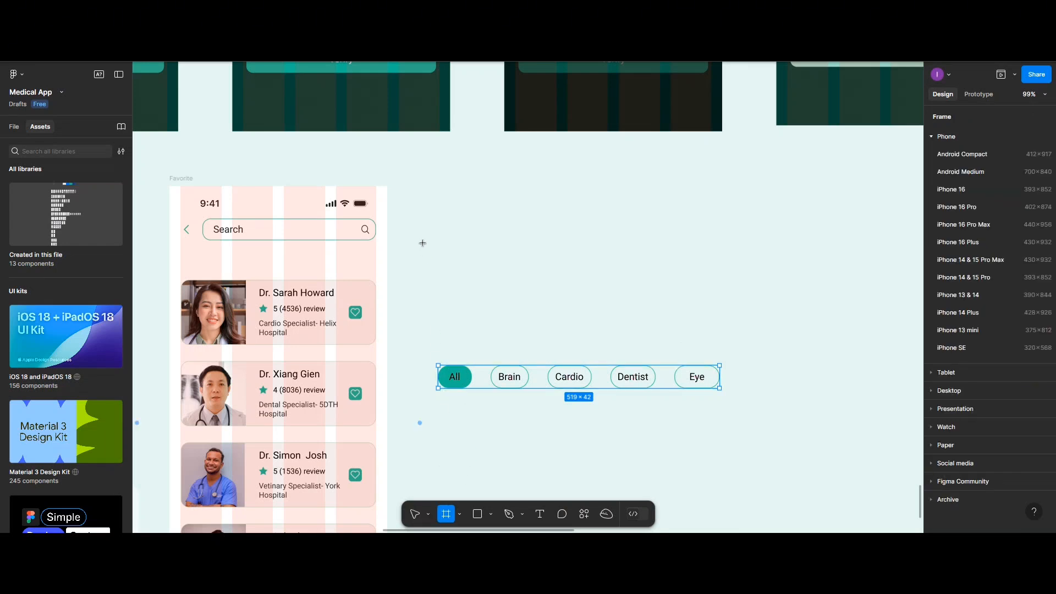
left_click_drag(422, 242, 622, 286)
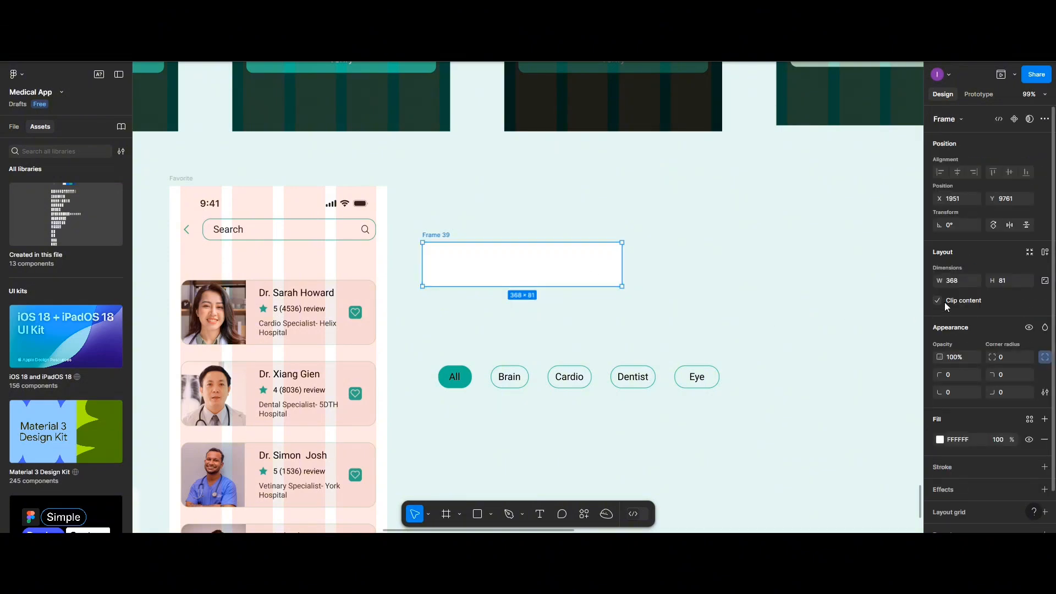
left_click(185, 180)
left_click(467, 263)
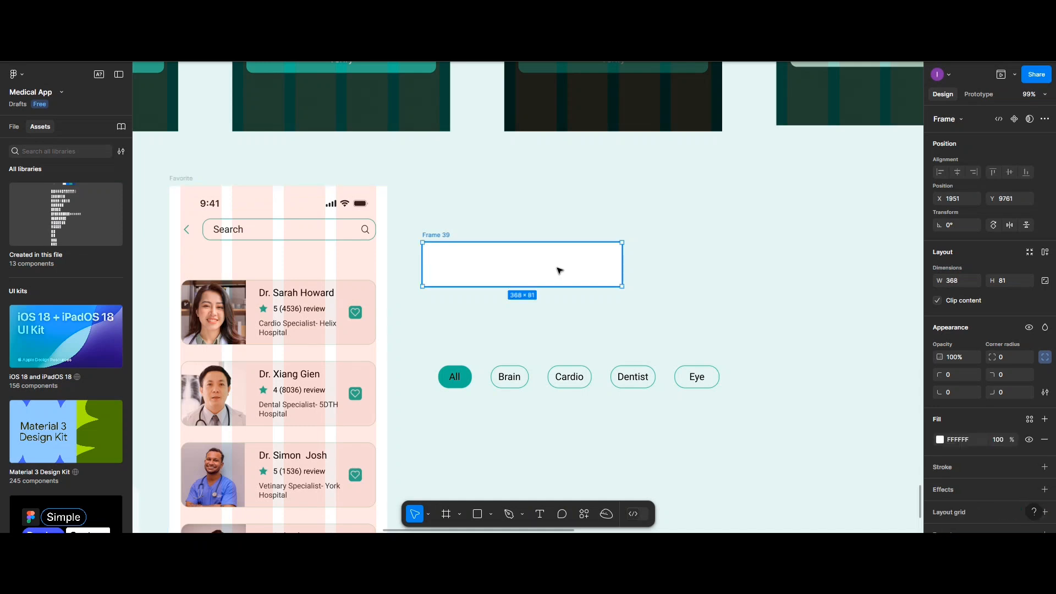
left_click(956, 284)
type("40")
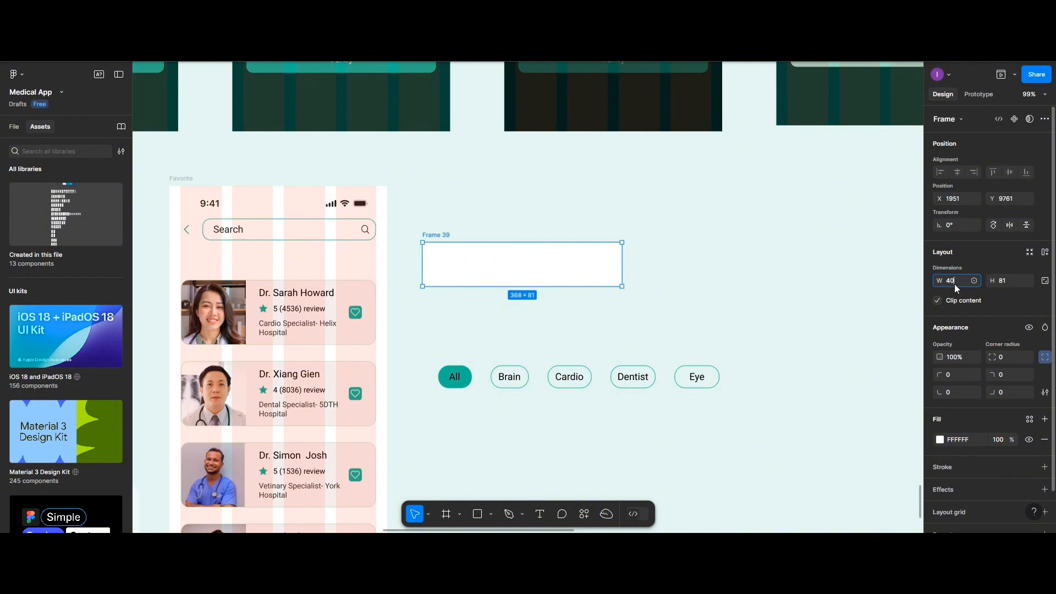
type("2")
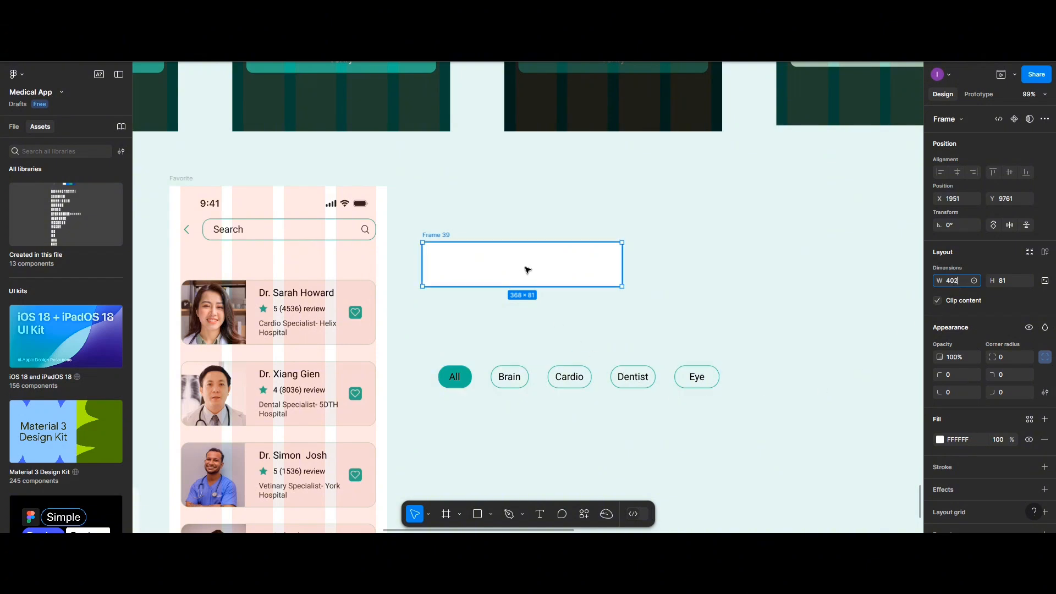
key("Return")
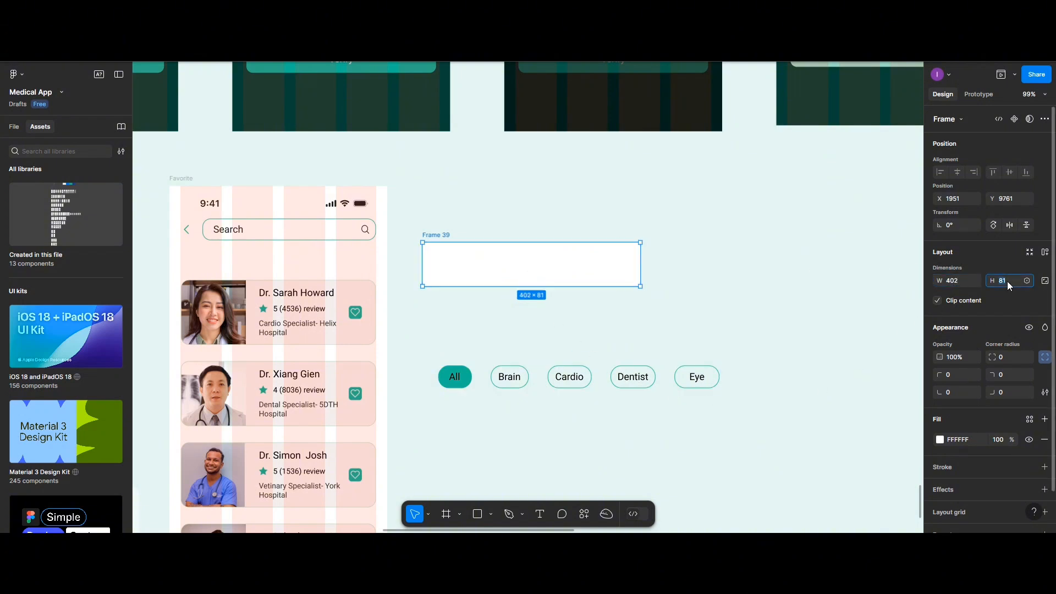
Set the new frame's height to 50, place the grouped filter buttons inside it and center them vertically
left_click(1008, 282)
type("50")
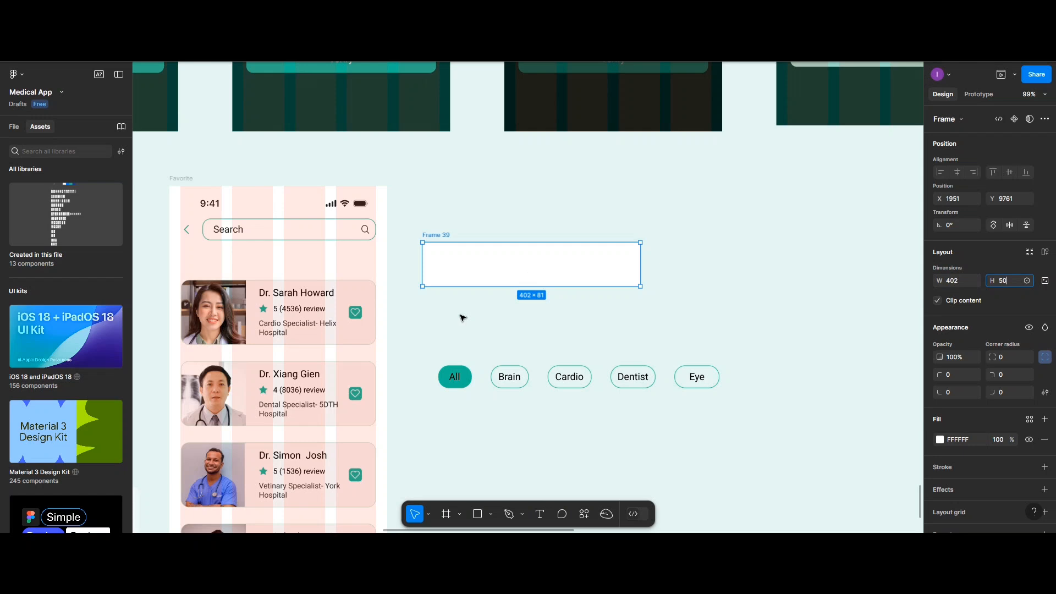
left_click(482, 265)
left_click_drag(503, 383, 491, 267)
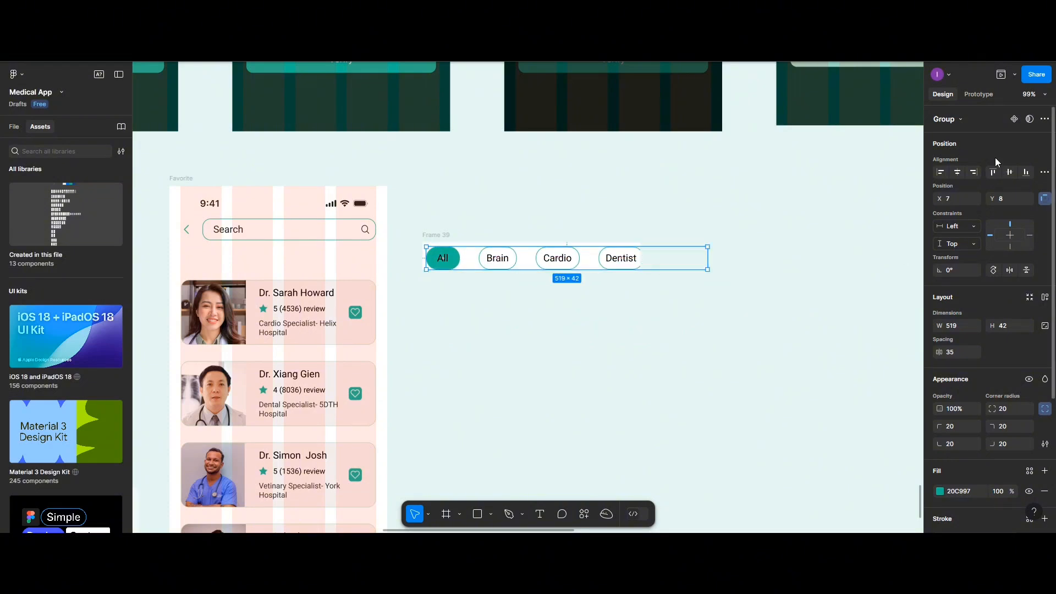
left_click(1009, 172)
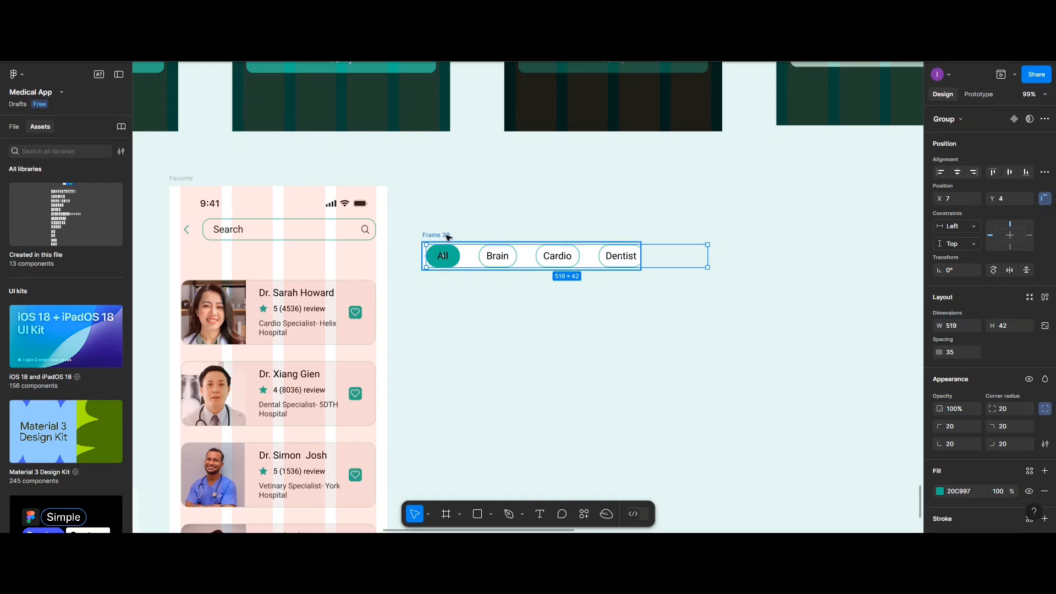
Move the filter frame under the search bar at X 20, Y 110, and change its prototype overflow scrolling behavior
left_click_drag(447, 237, 201, 241)
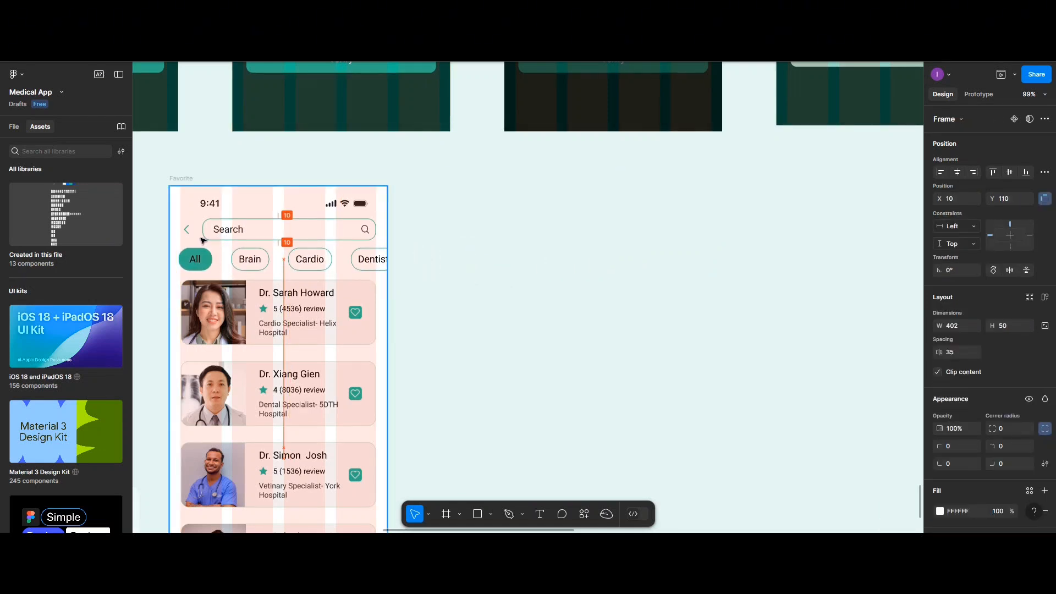
key("shift+Right")
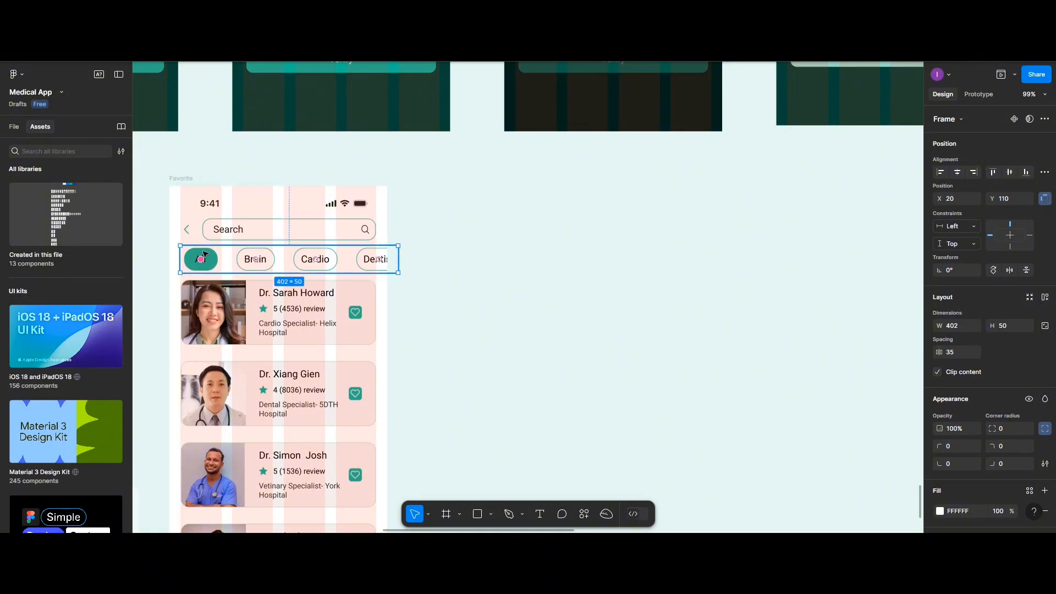
left_click(979, 96)
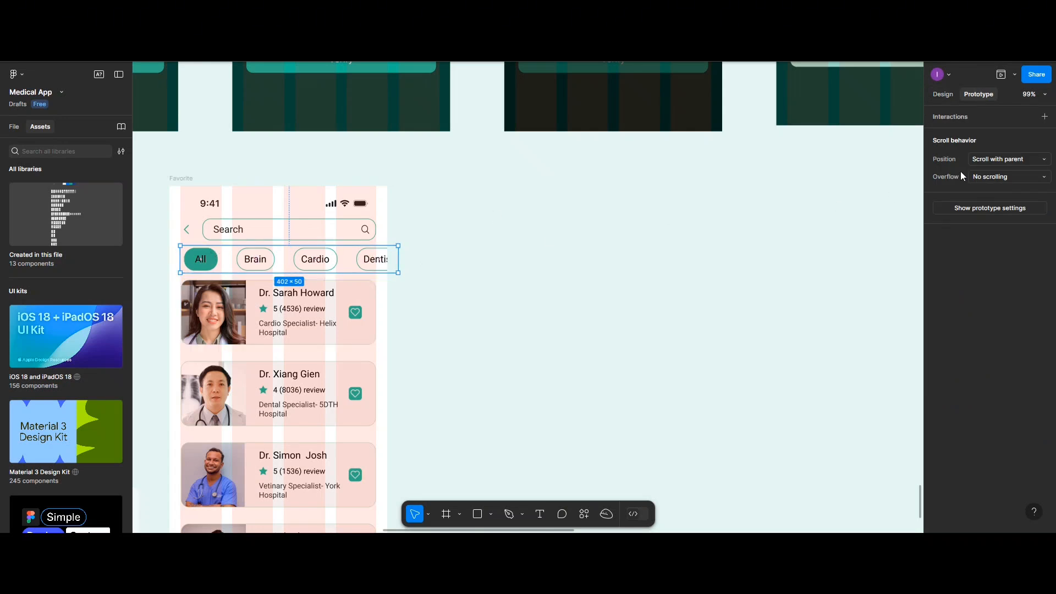
left_click(994, 176)
left_click(1003, 189)
left_click(441, 270)
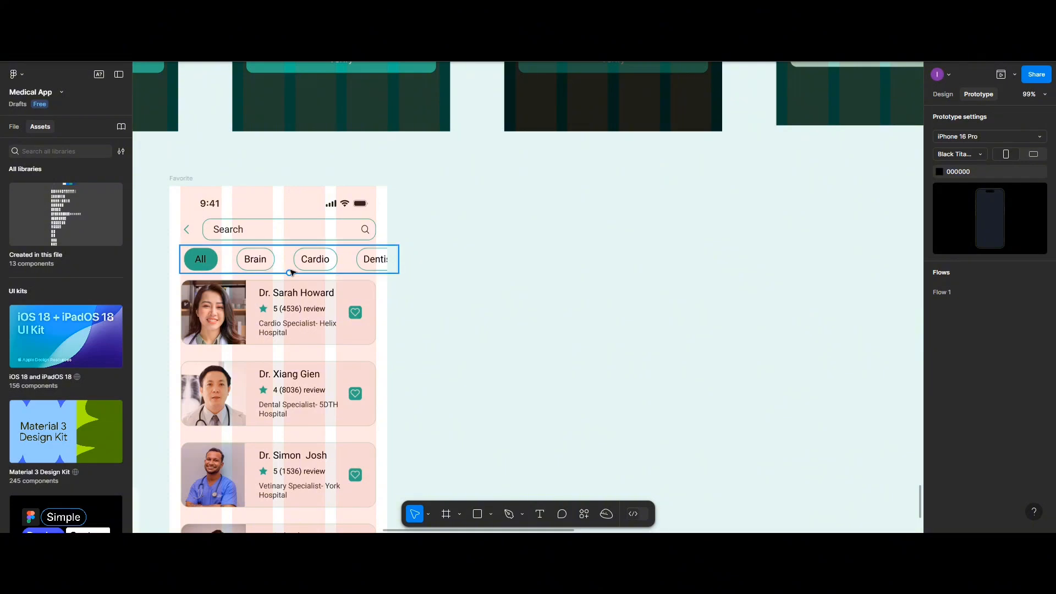
Replace the search bar's placeholder text with "Dr."
left_click(240, 233)
double_click(240, 233)
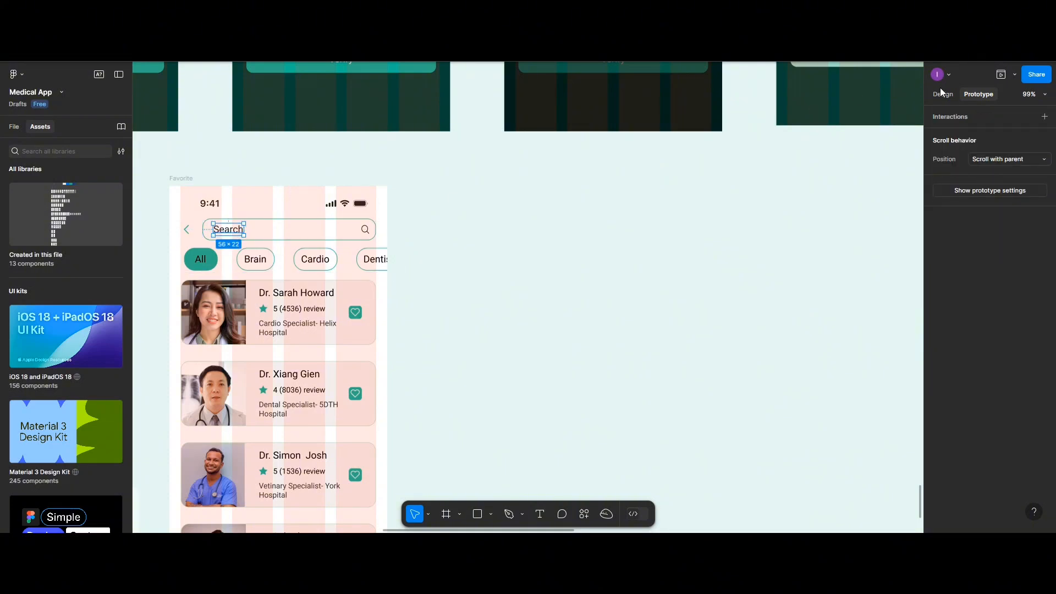
left_click(942, 93)
double_click(238, 230)
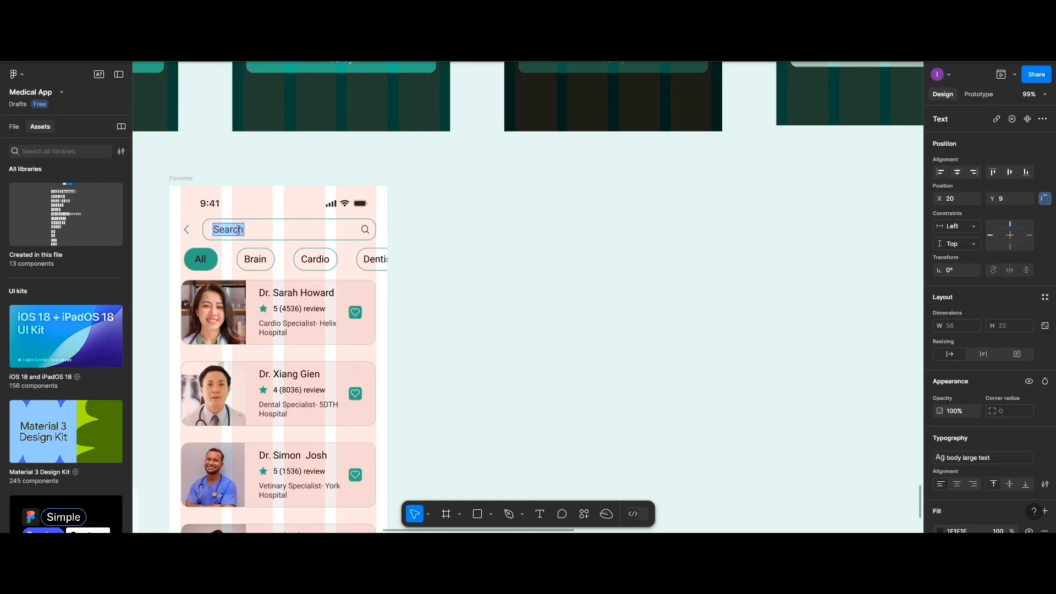
type("Dr.")
Find the "Keyboard - iPhone" component in the iOS 18 and iPadOS 18 kit and place an instance beside the search screen
scroll(387, 286, "down", 5)
scroll(346, 351, "down", 5)
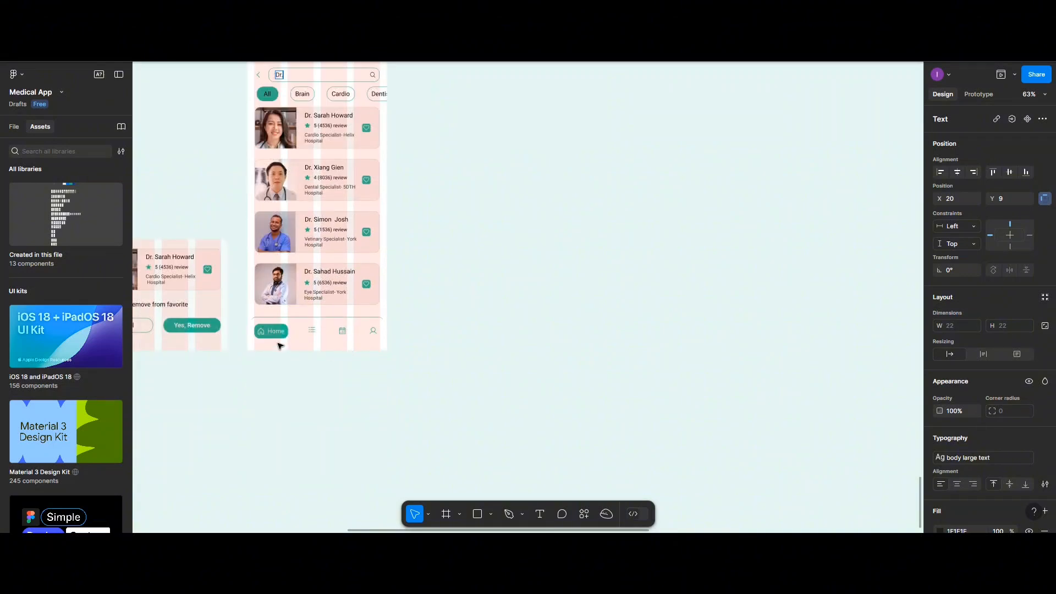
scroll(283, 336, "left", 4)
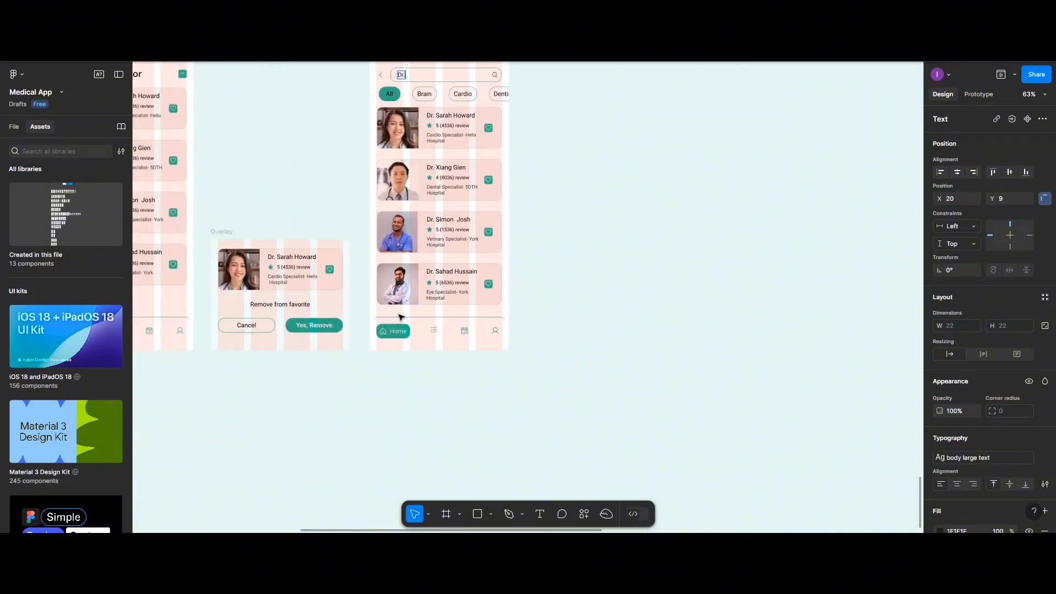
left_click(75, 332)
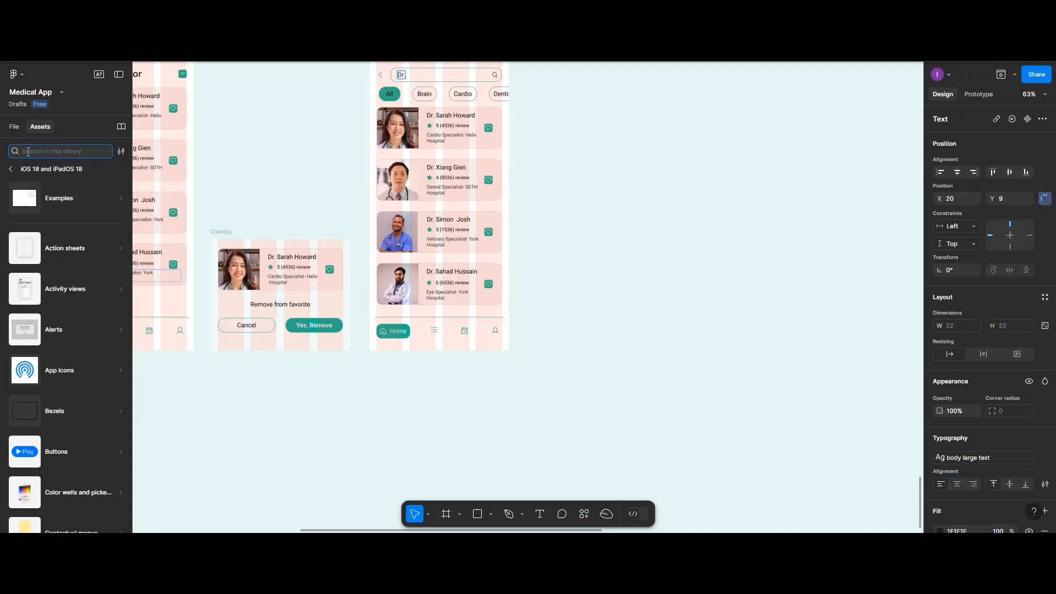
type("keyboar")
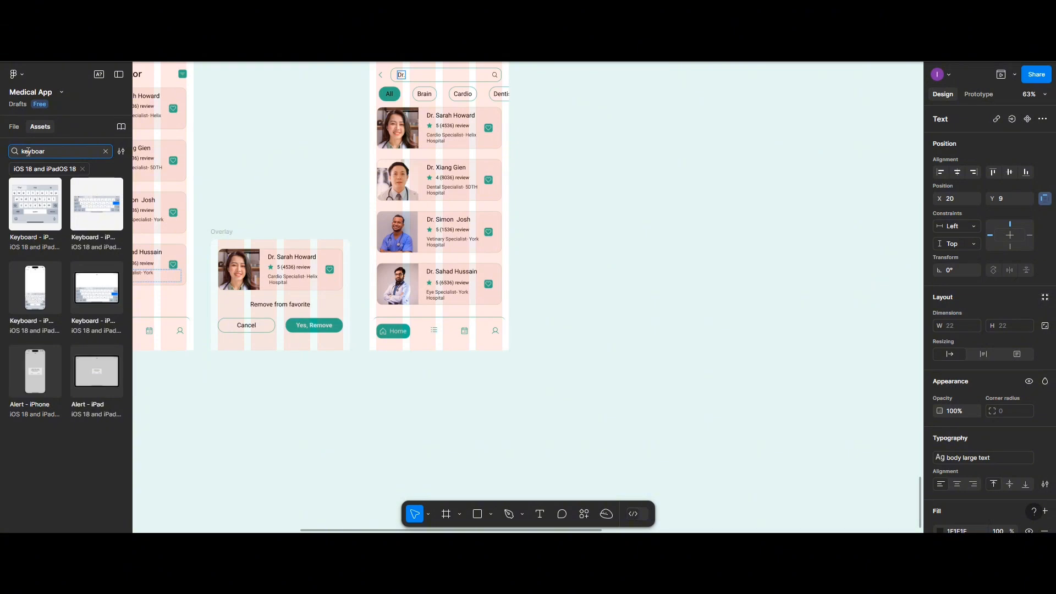
left_click(19, 204)
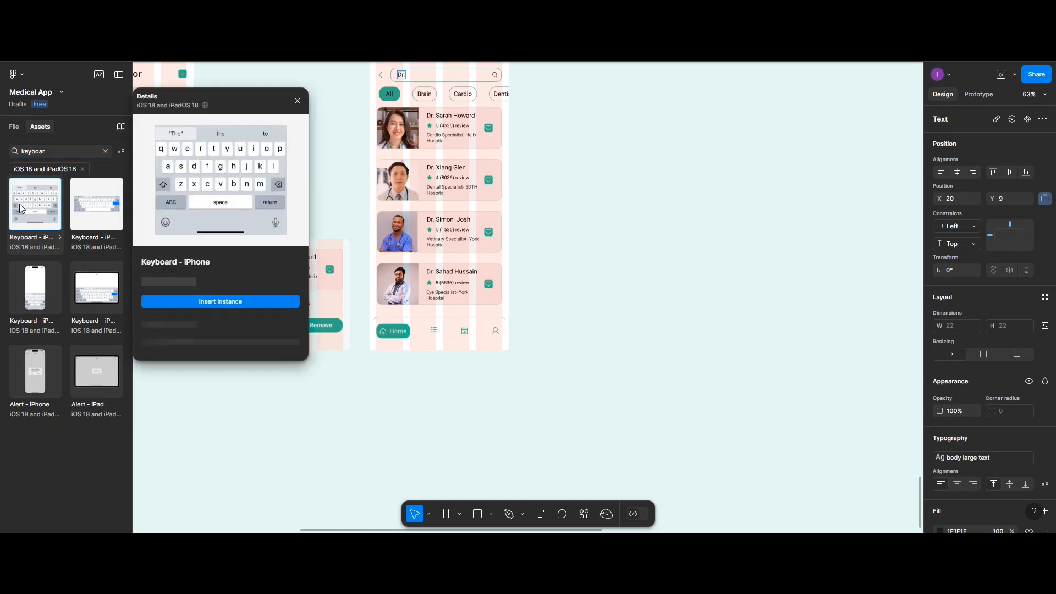
left_click(198, 302)
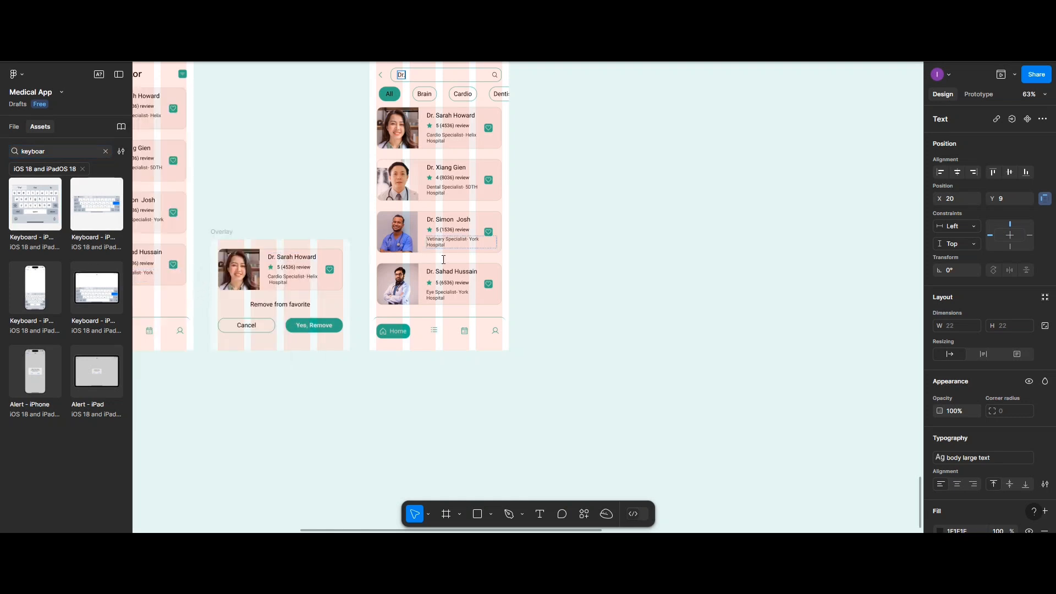
left_click(42, 208)
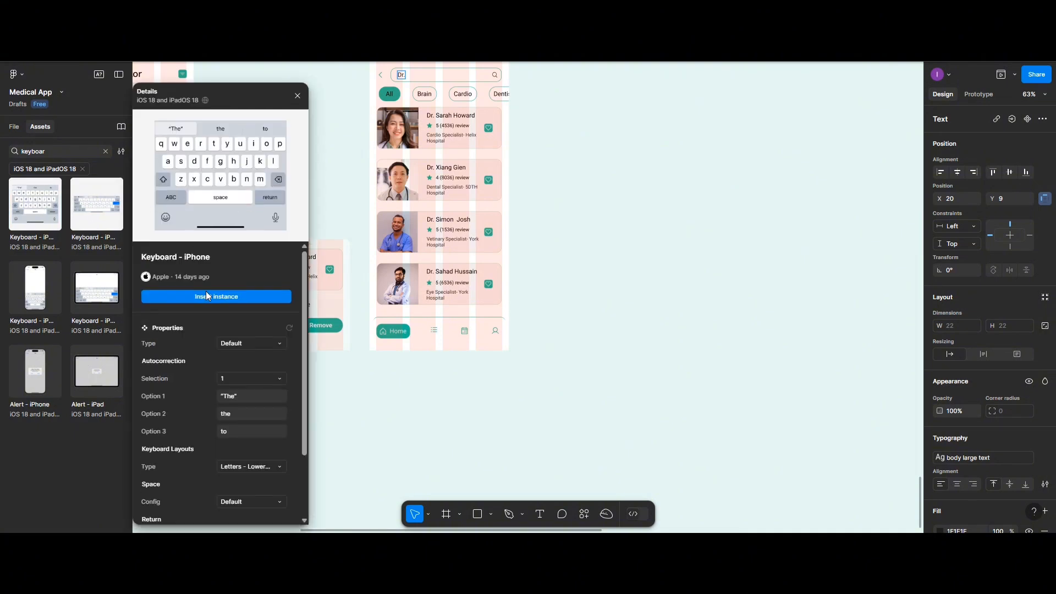
left_click(224, 295)
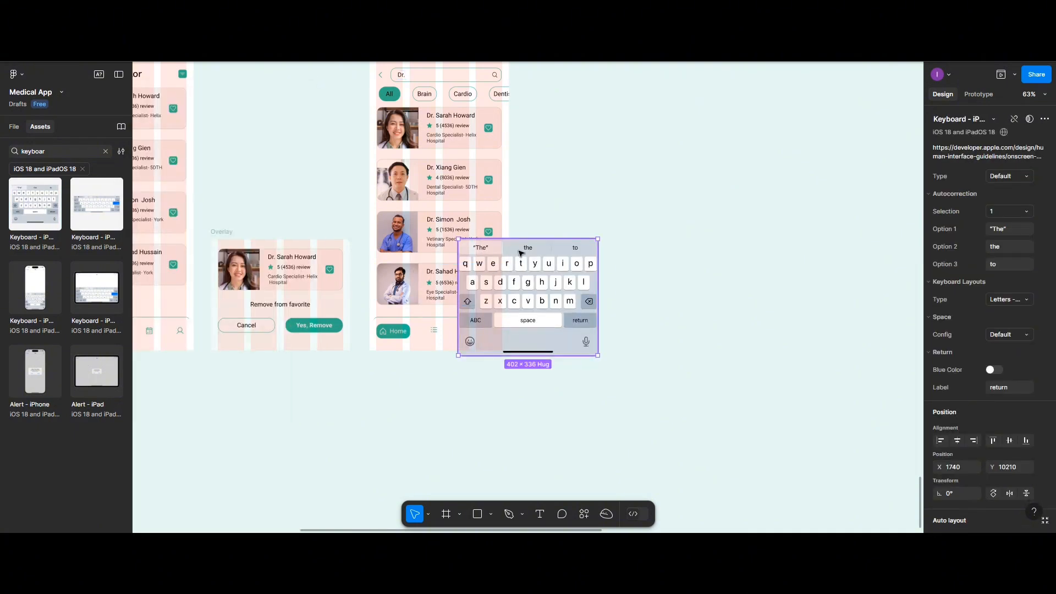
left_click_drag(545, 250, 583, 246)
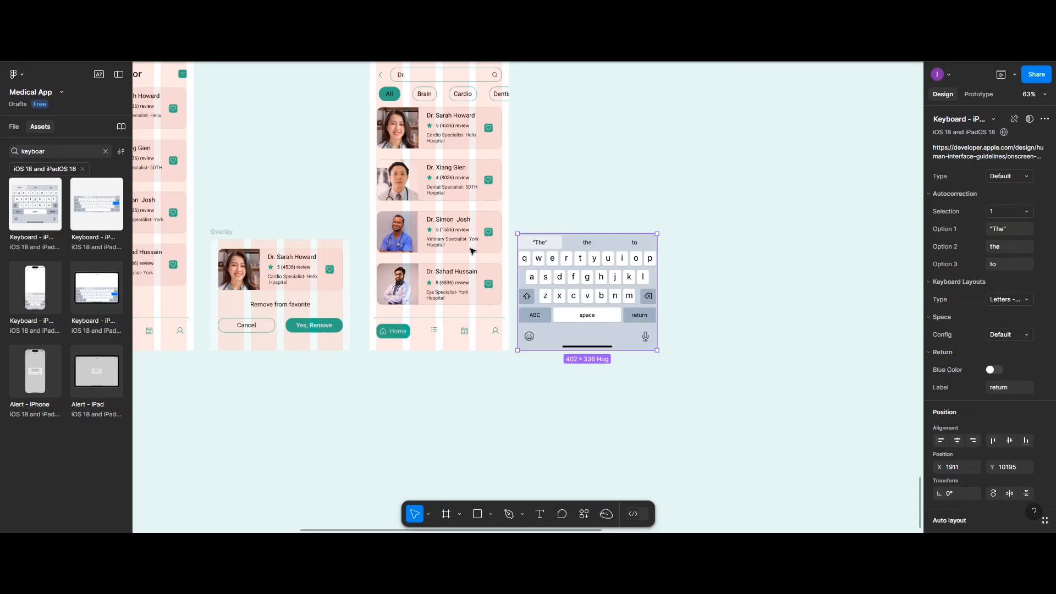
Duplicate the search screen and place the copy on the far side of the keyboard
scroll(561, 243, "up", 3)
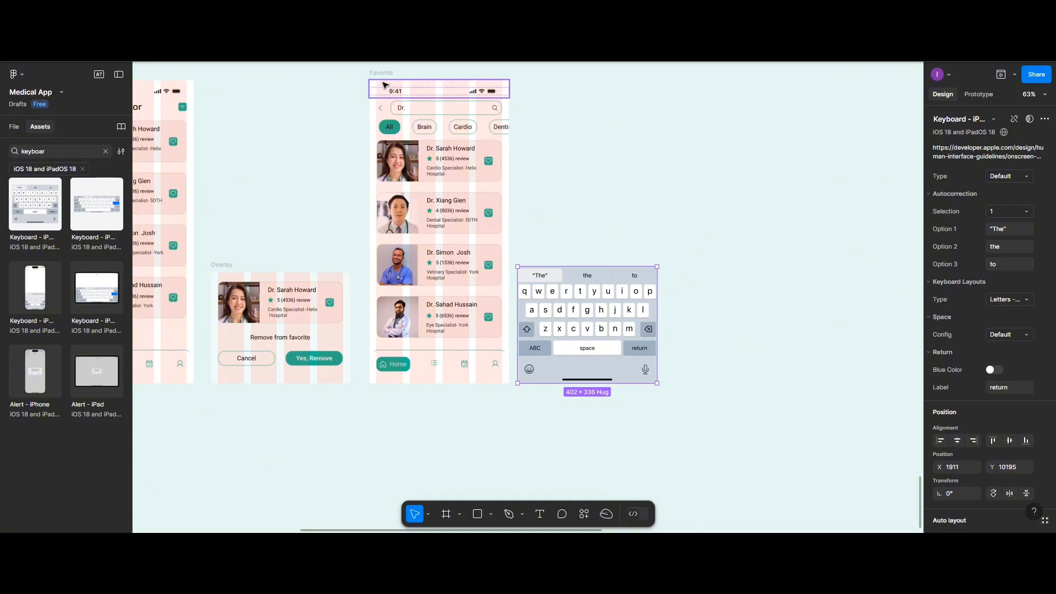
left_click(383, 74)
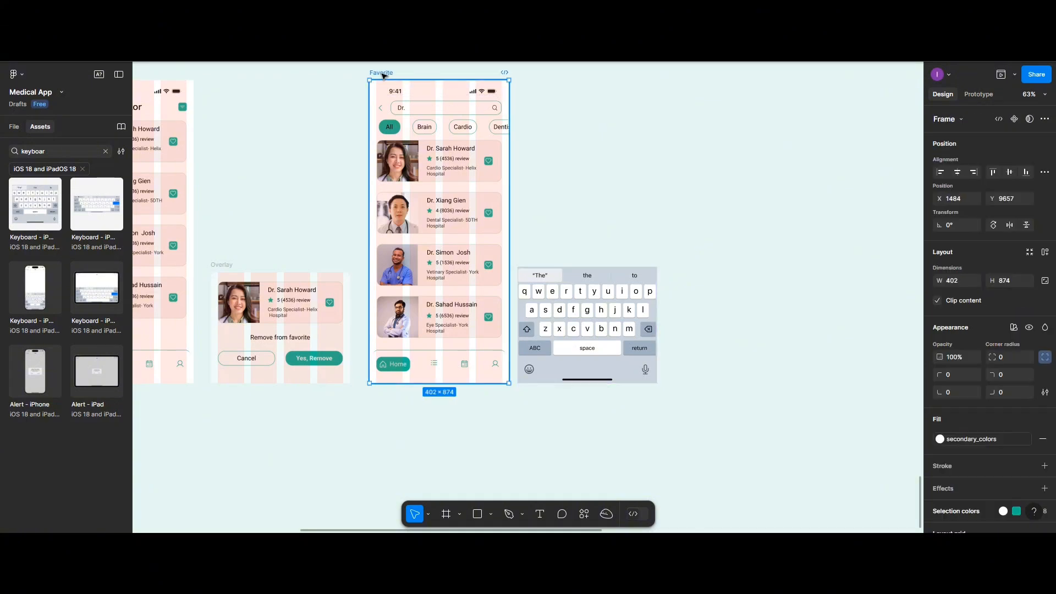
left_click_drag(384, 74, 697, 80)
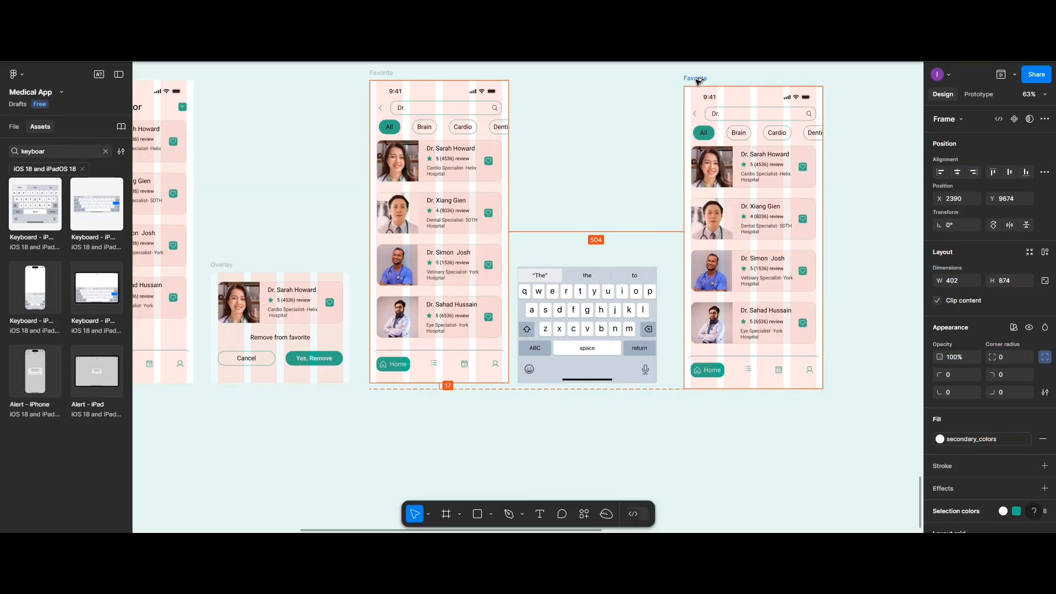
Complete the original screen's search text after "Dr." with the full name of the third listed doctor
left_click(423, 115)
double_click(423, 113)
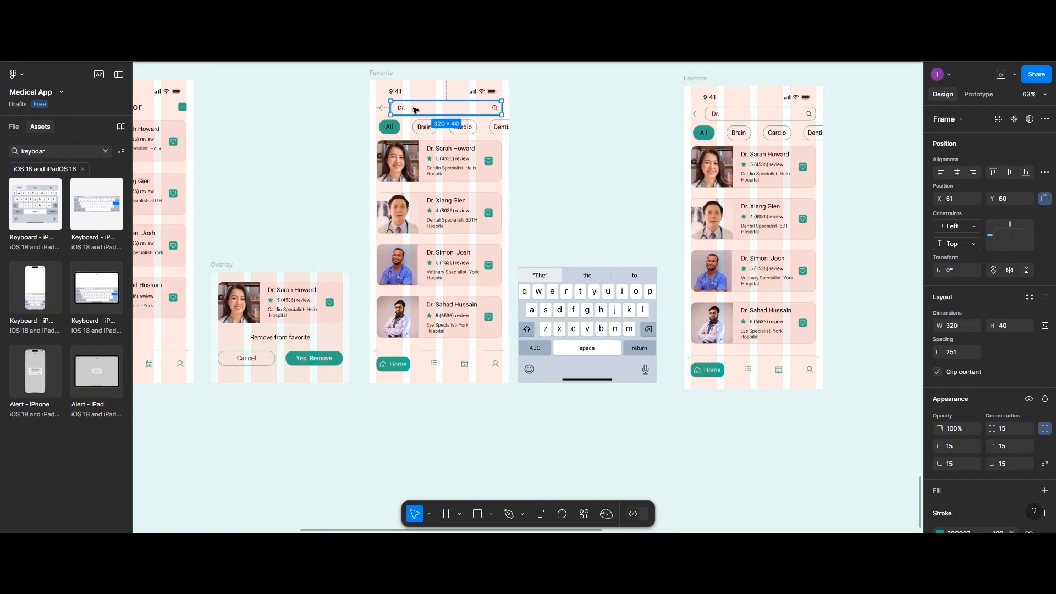
left_click(401, 109)
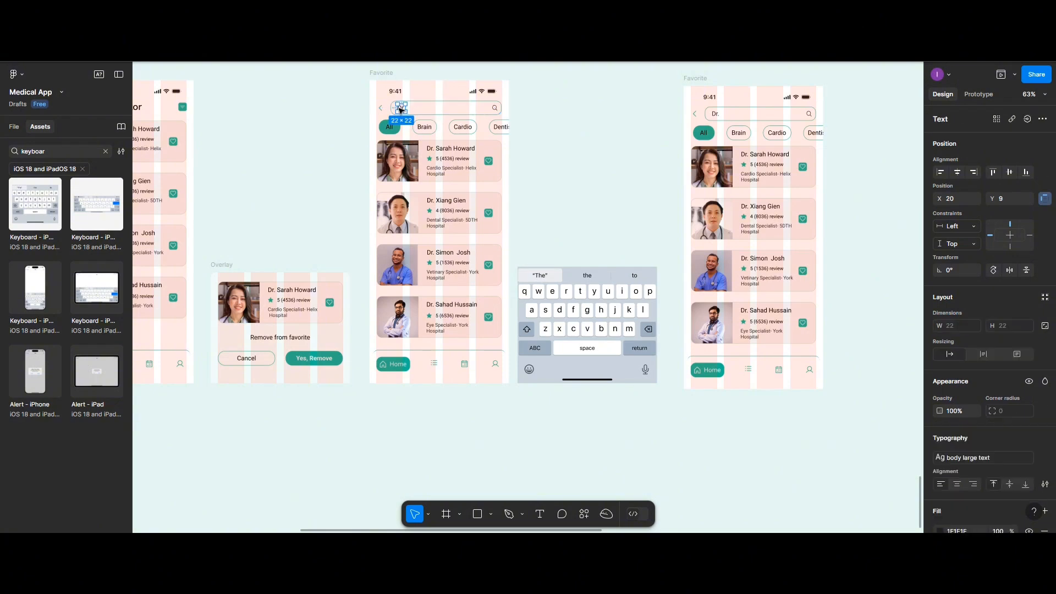
scroll(402, 108, "up", 5)
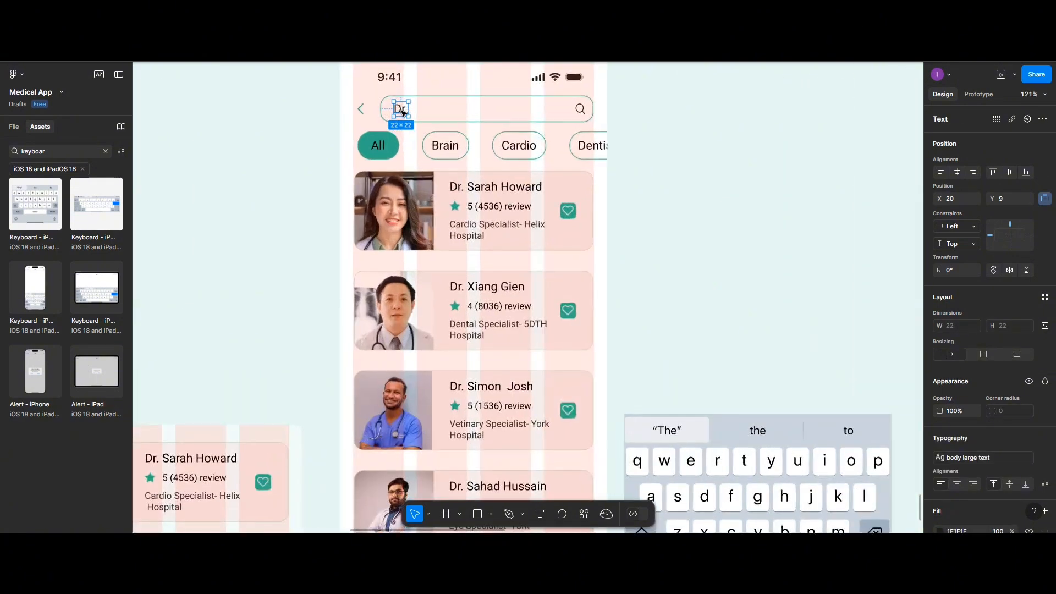
double_click(402, 110)
left_click(407, 111)
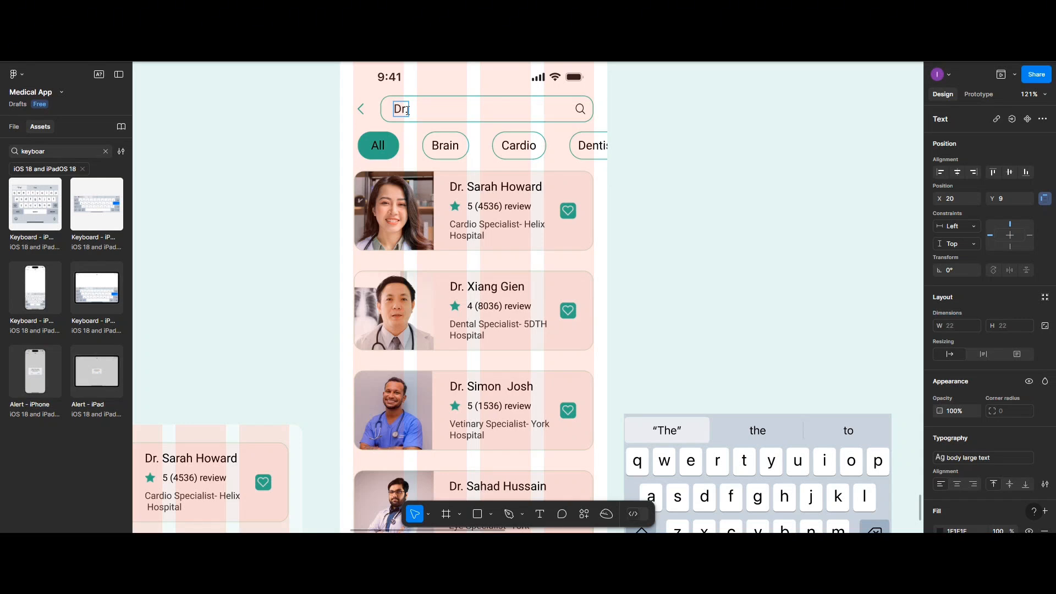
type("Simon Josh")
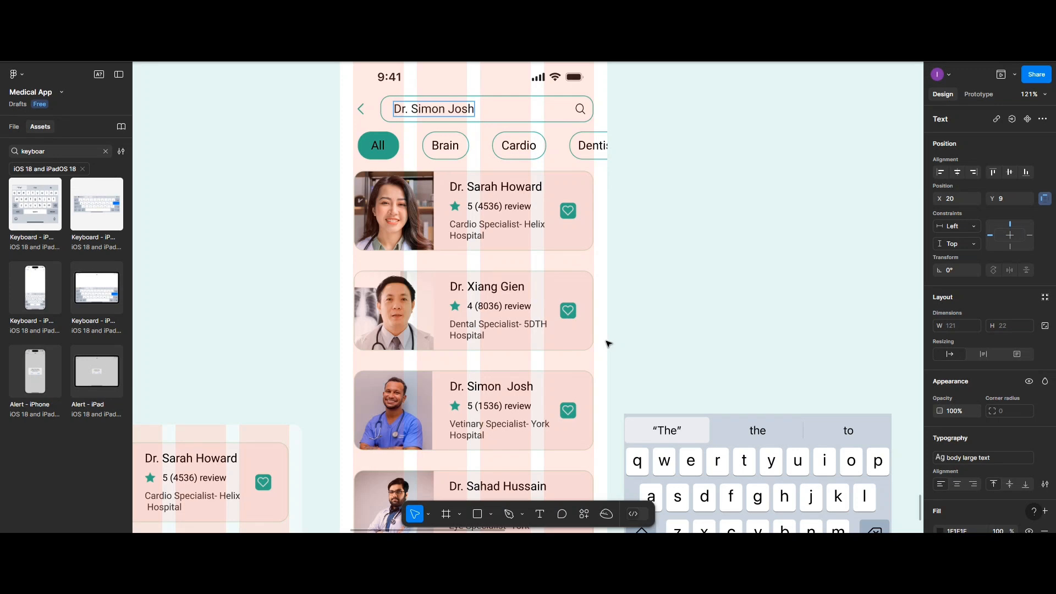
Select the four doctor cards on the duplicated screen and apply auto layout to them
scroll(608, 344, "down", 5)
scroll(831, 283, "right", 5)
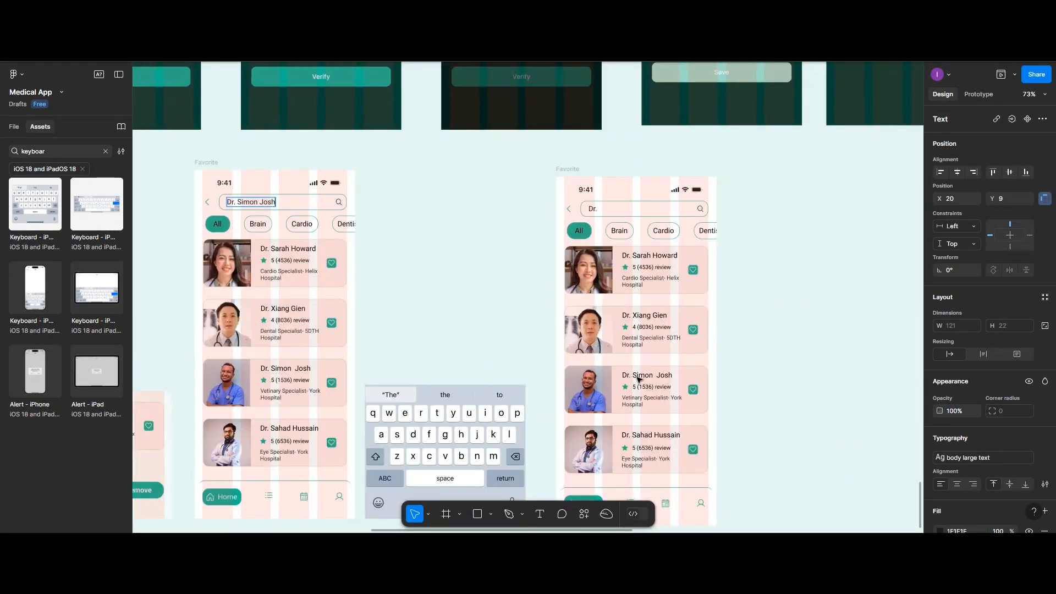
scroll(737, 351, "up", 2)
scroll(645, 312, "down", 4)
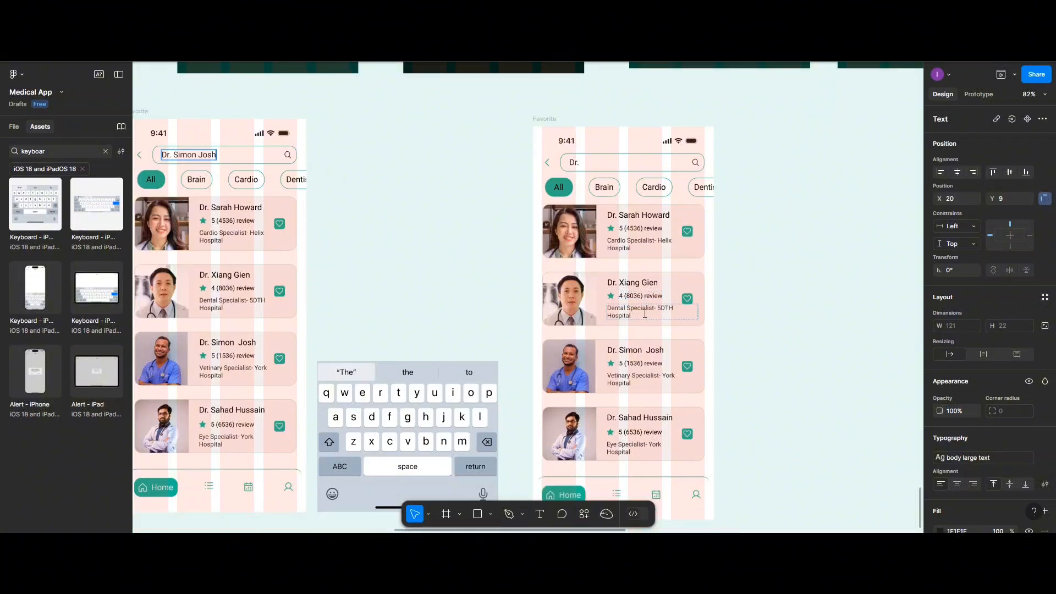
scroll(586, 210, "up", 1)
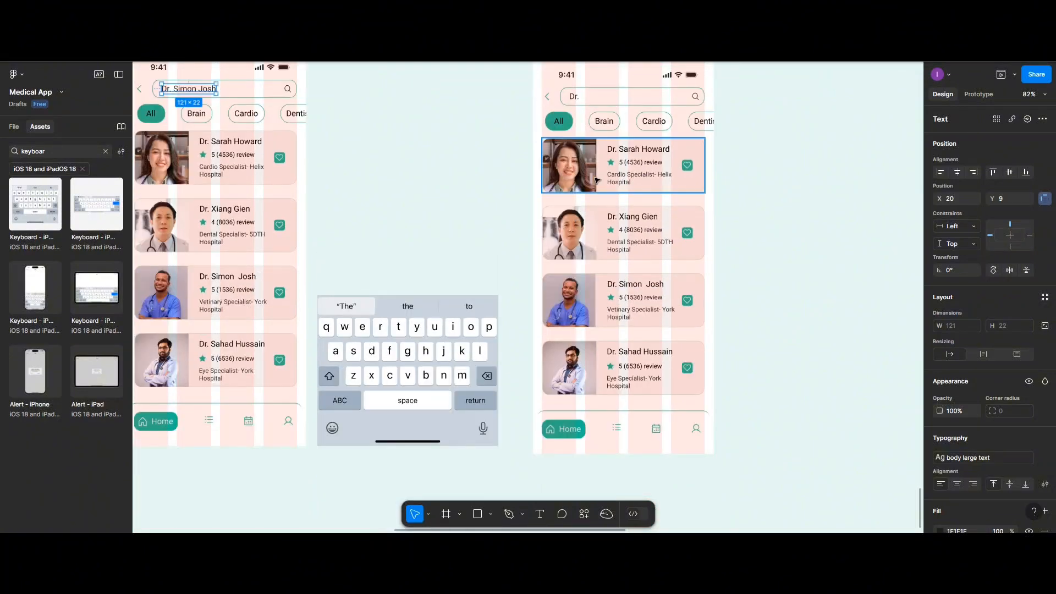
left_click(593, 230, "shift")
left_click(595, 187, "shift")
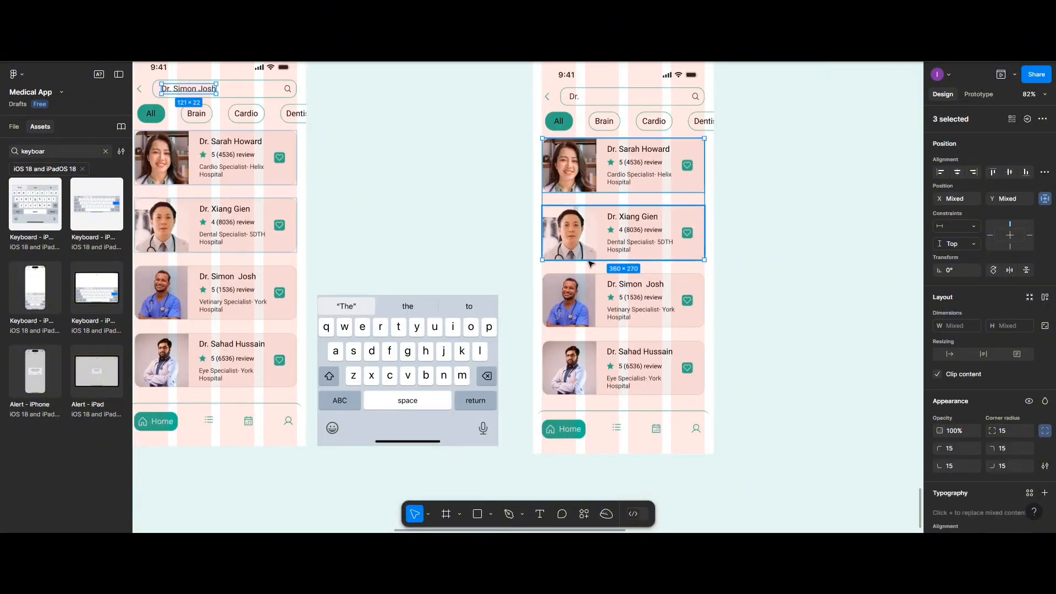
left_click(587, 286, "shift")
left_click(586, 367, "shift")
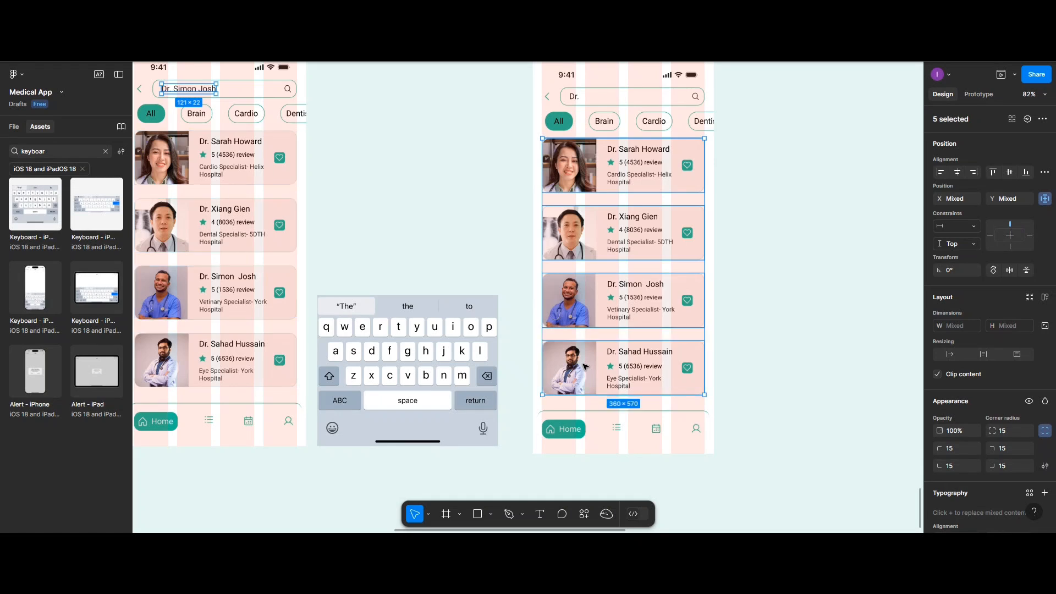
key("shift+a")
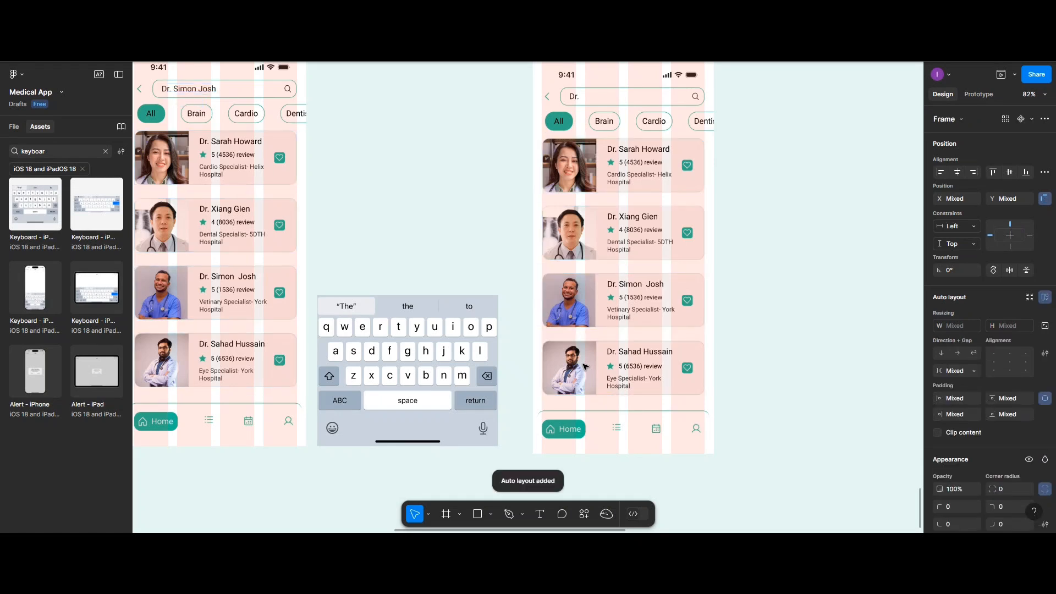
Reorder the duplicated screen's card list so that the third doctor's card comes first
left_click(589, 314)
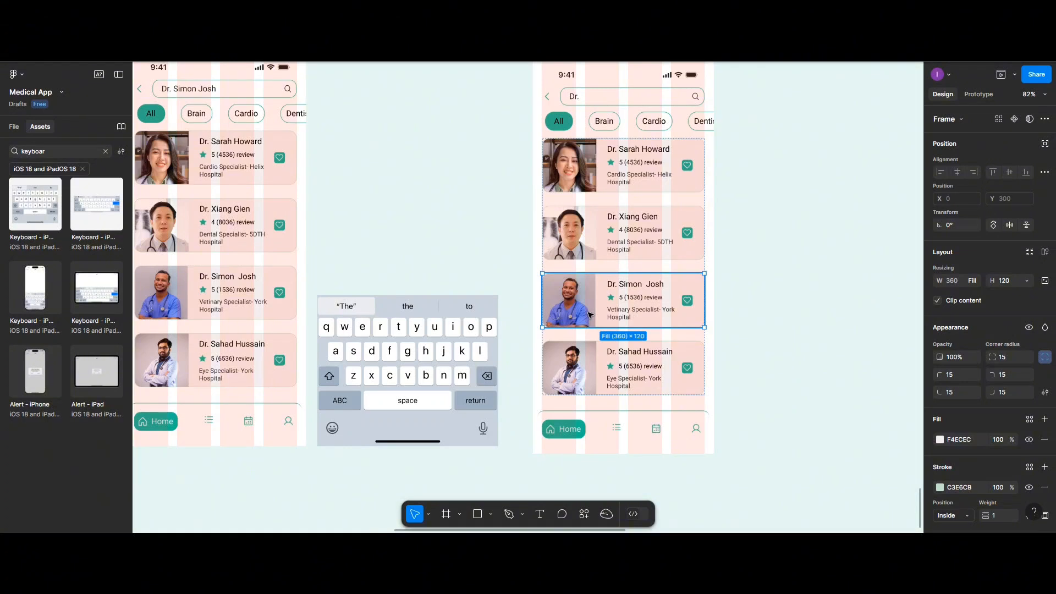
left_click_drag(589, 315, 599, 180)
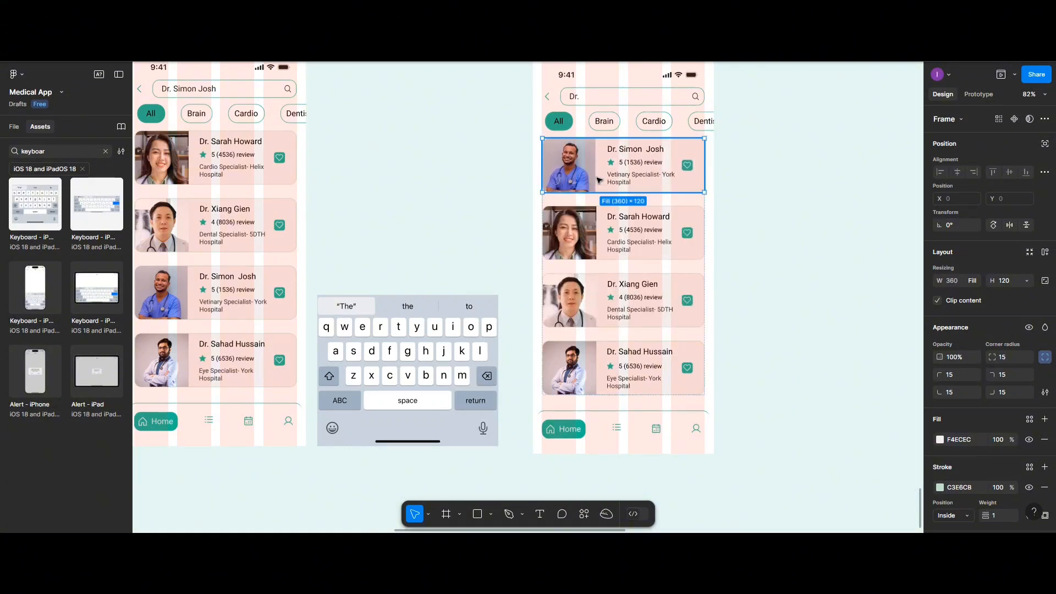
left_click(773, 198)
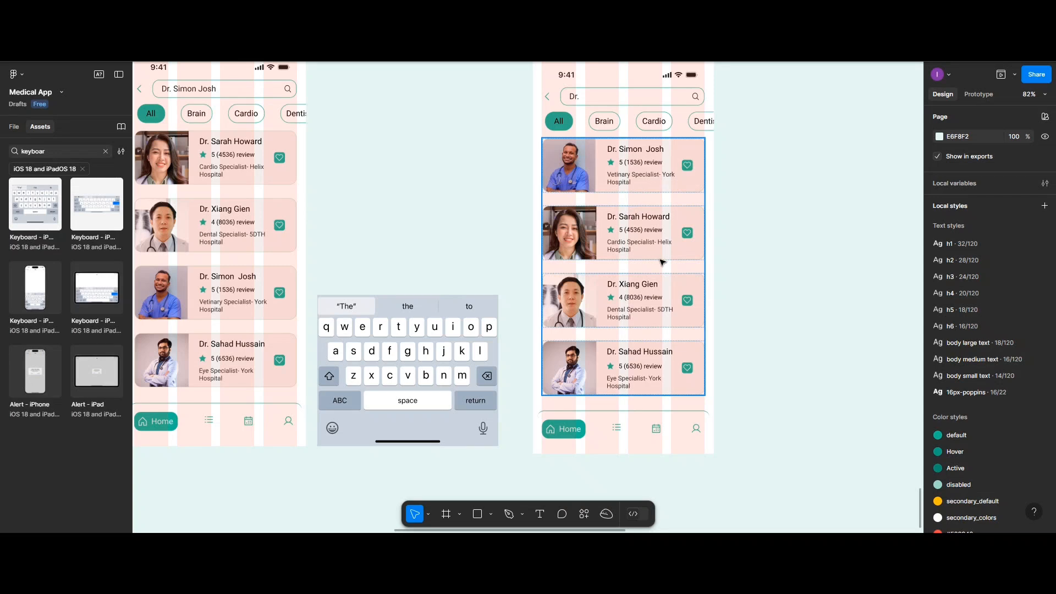
scroll(663, 262, "up", 1)
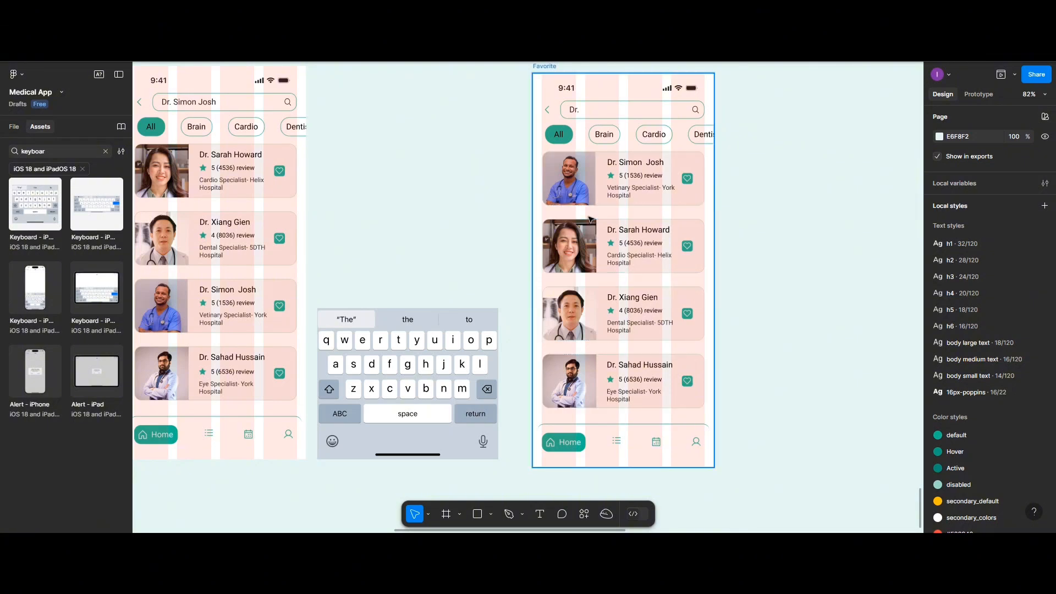
scroll(590, 219, "down", 3)
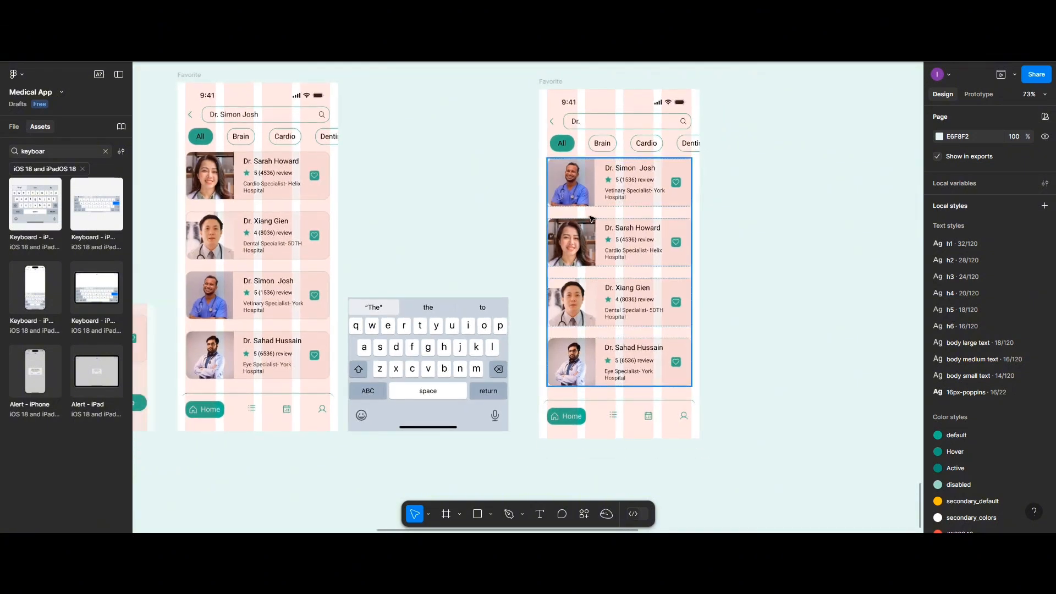